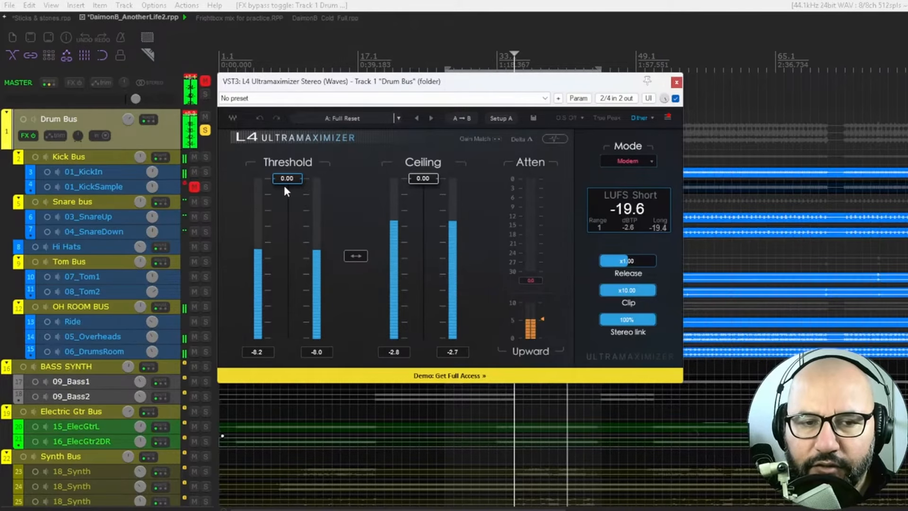
Step: Try out the Drum Bus limiter's Threshold and Ceiling sliders, separately and linked, returning both to 0.00
mouse_move(285, 179)
mouse_down()
mouse_move(287, 252)
mouse_move(287, 178)
mouse_up()
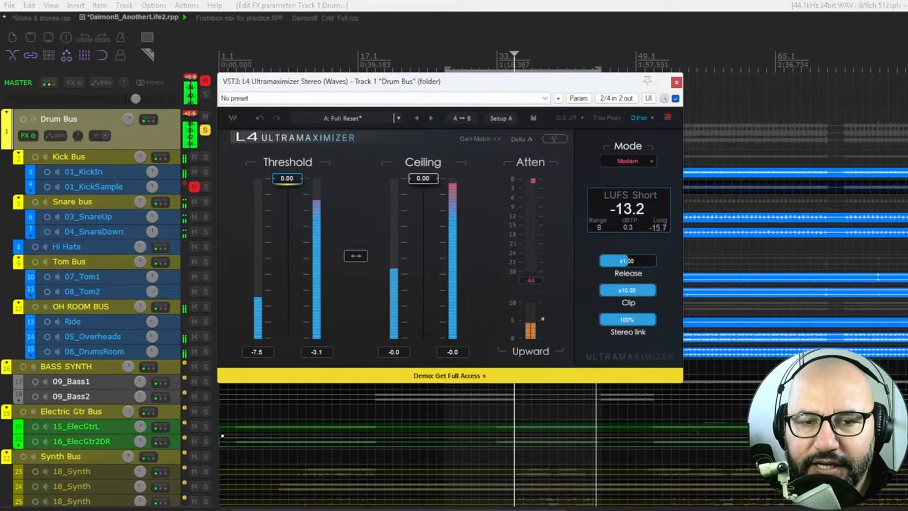
drag(423, 180, 422, 180)
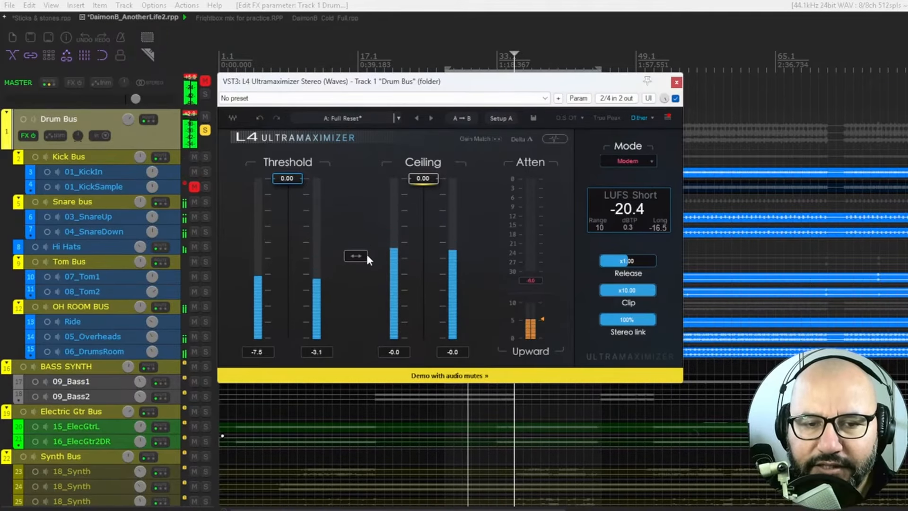
mouse_move(357, 257)
mouse_down()
mouse_move(357, 332)
mouse_move(358, 258)
mouse_up()
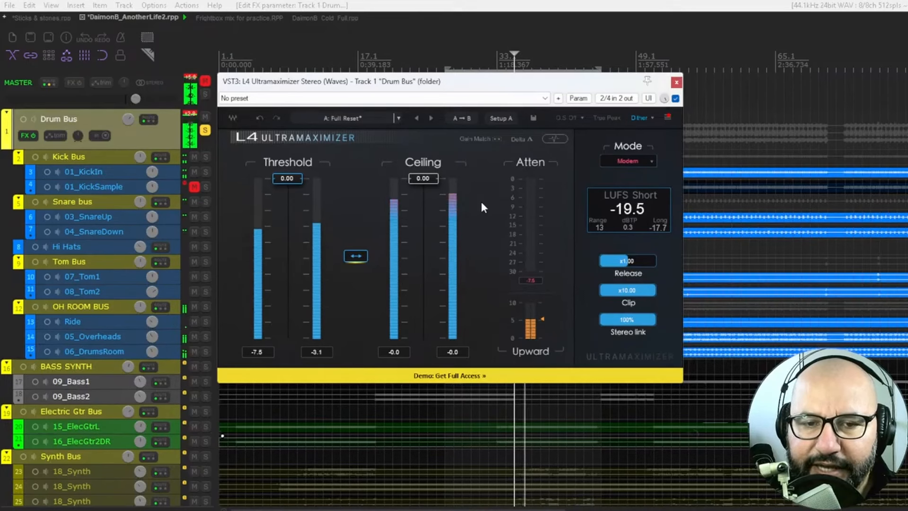
Step: Turn on Gain Match, audition the Threshold at -16.34, and return it to 0.00
click(482, 138)
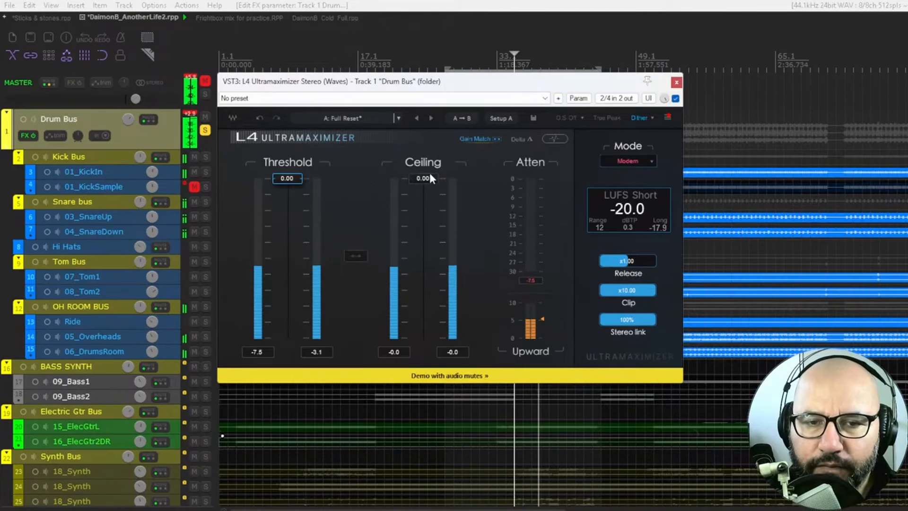
click(478, 140)
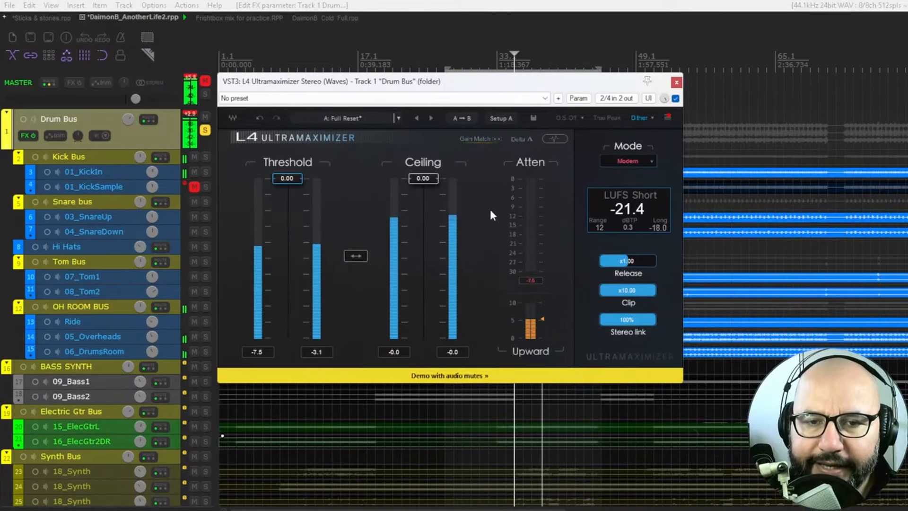
click(478, 138)
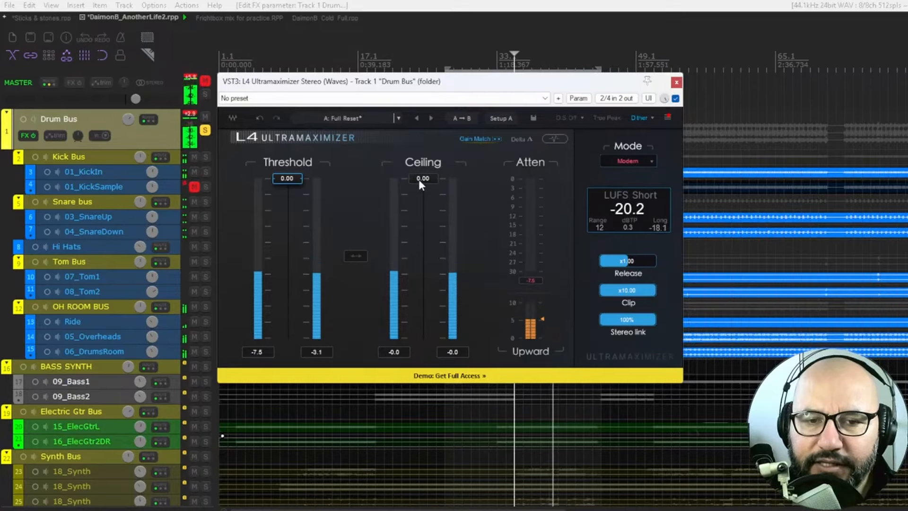
drag(294, 178, 288, 264)
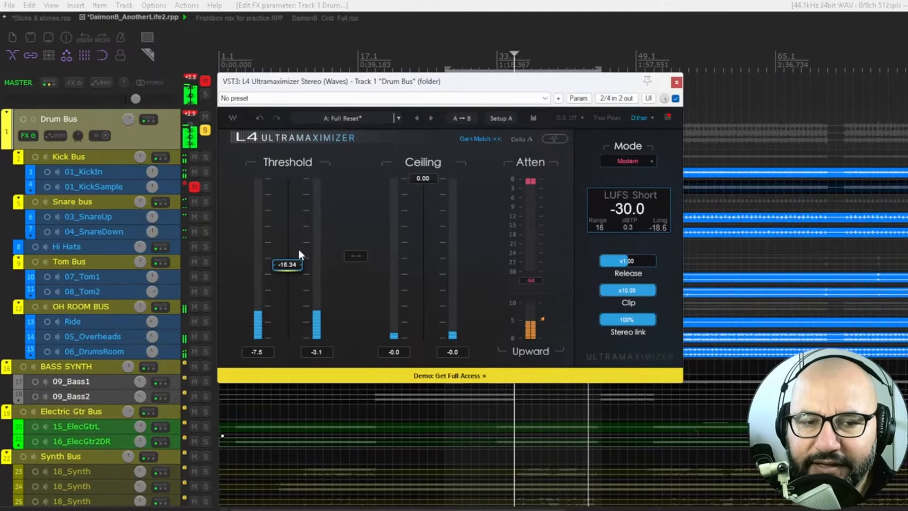
drag(290, 265, 287, 178)
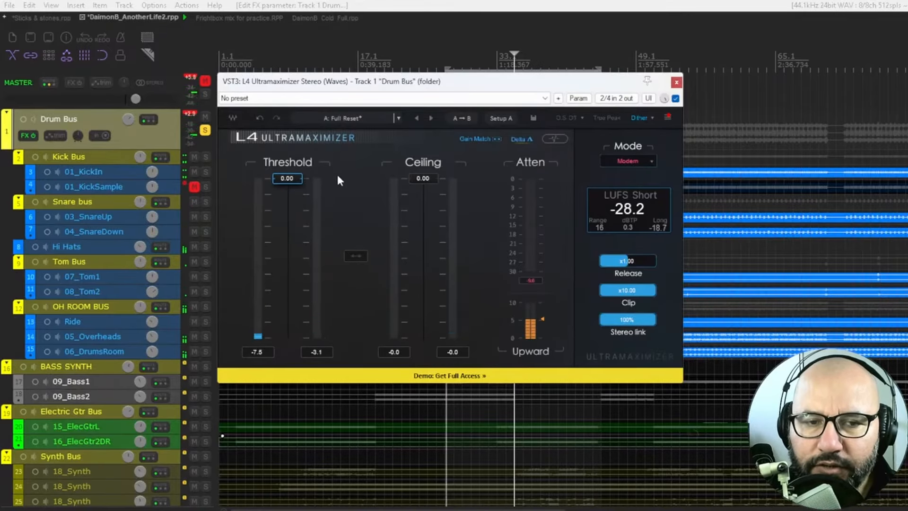
Step: Audition the Delta signal with the Threshold at -19.70, return it to 0.00, and turn Delta off
drag(287, 178, 287, 282)
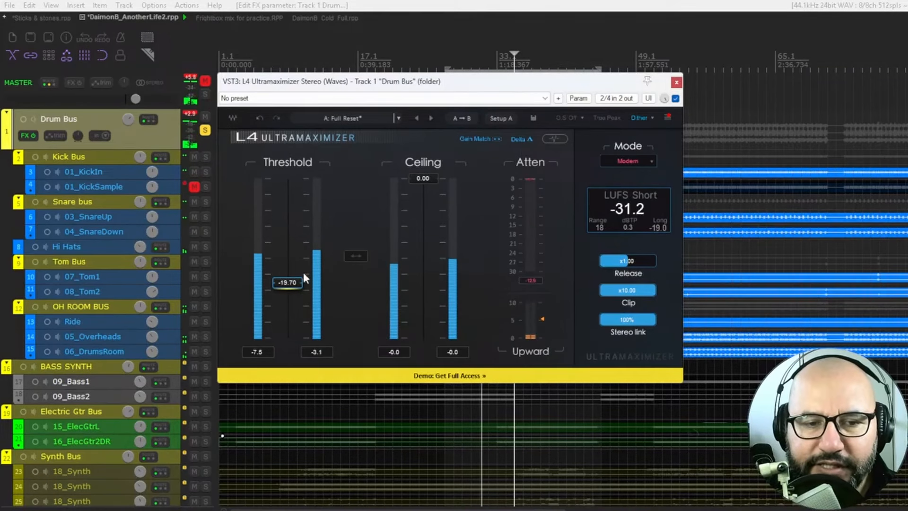
drag(289, 282, 293, 177)
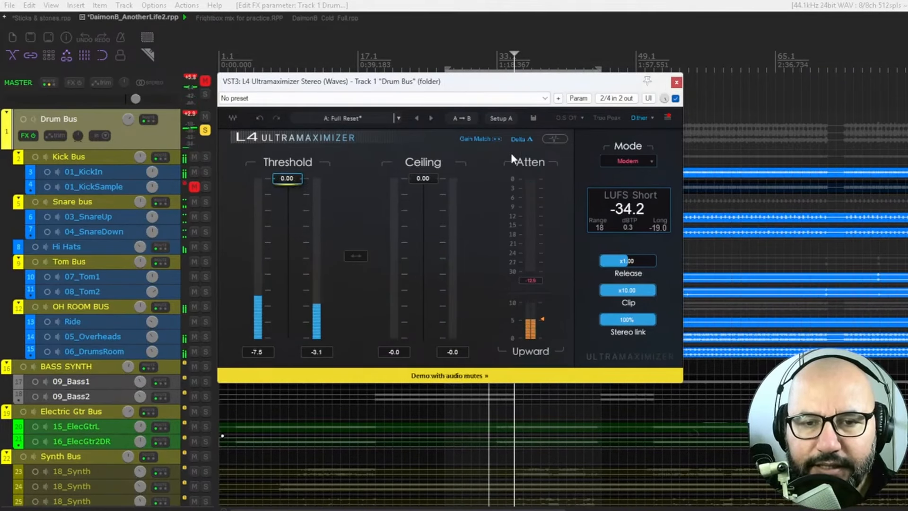
click(520, 141)
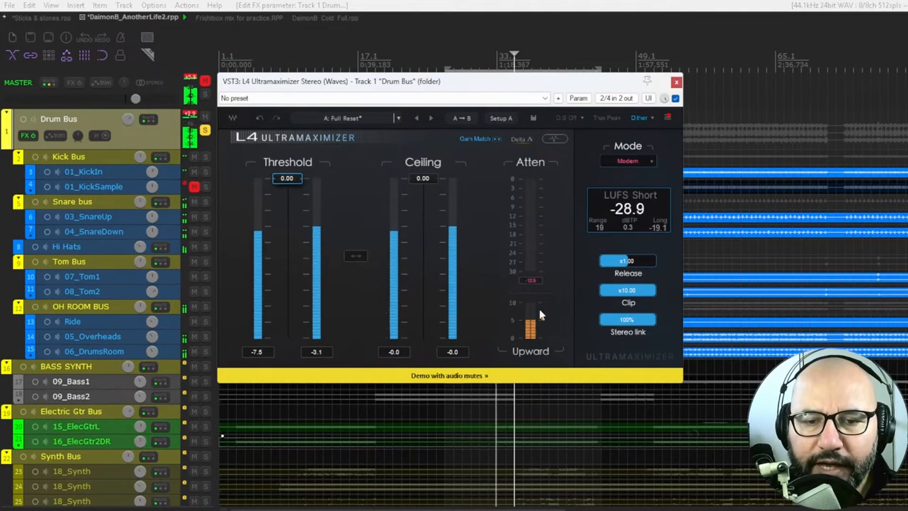
Step: With Gain Match turned off, audition the Upward amount at 4.1 and 2.6, and leave it at 0
drag(541, 318, 542, 337)
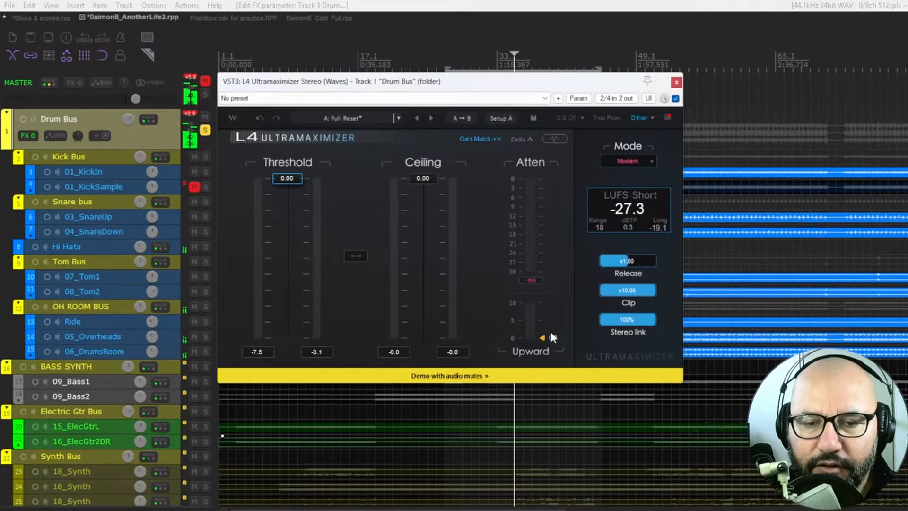
click(490, 140)
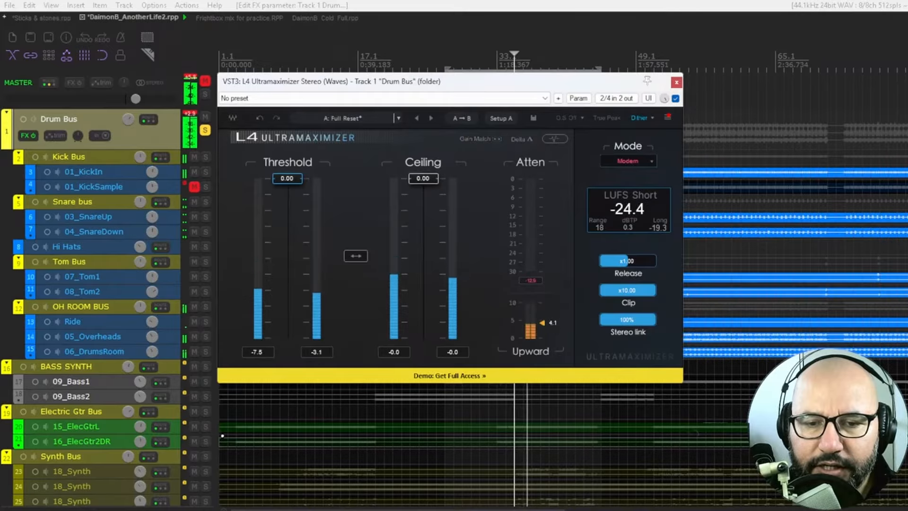
drag(541, 334, 544, 322)
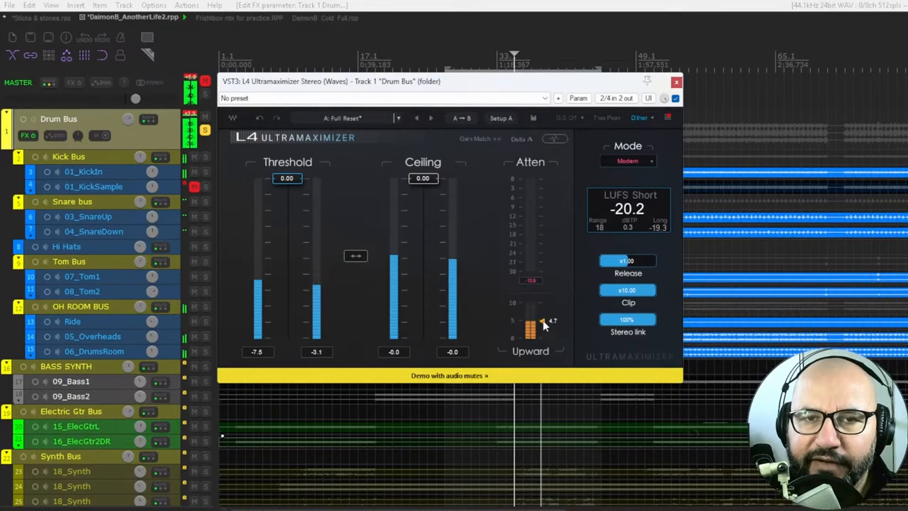
drag(544, 325, 544, 331)
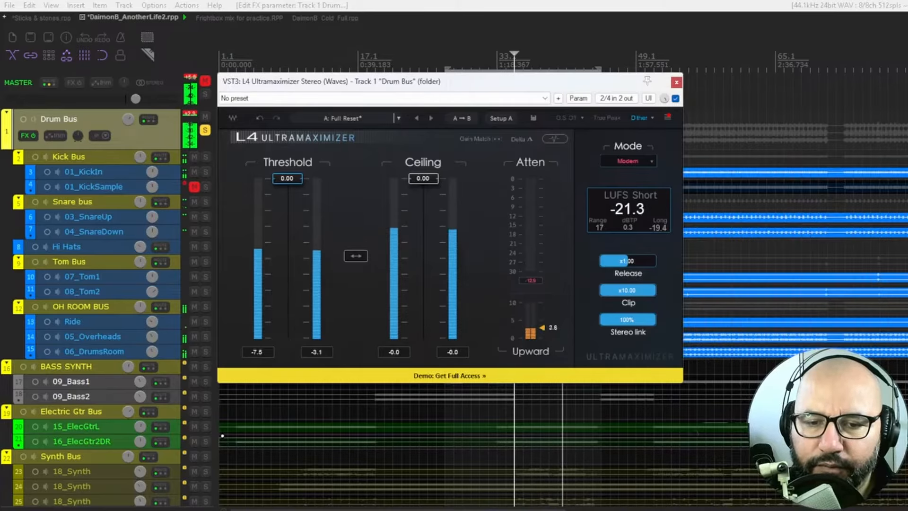
drag(542, 337, 542, 326)
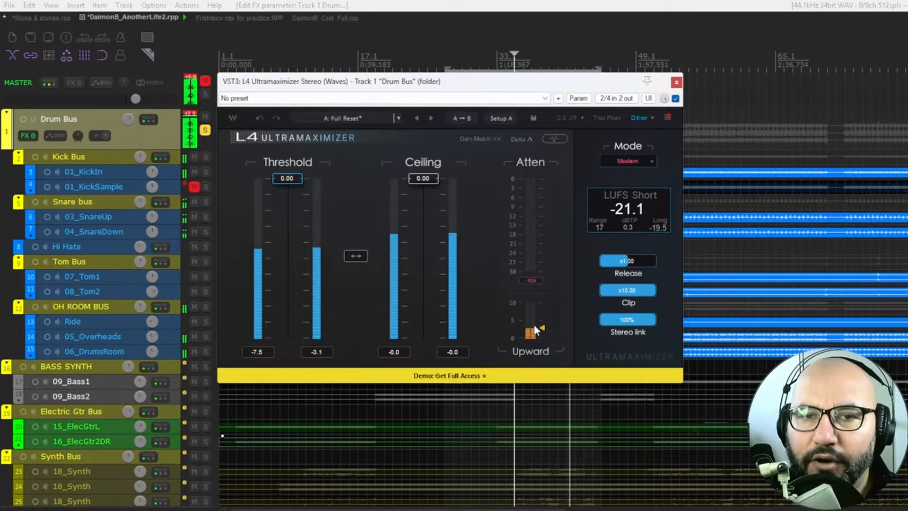
drag(546, 325, 560, 336)
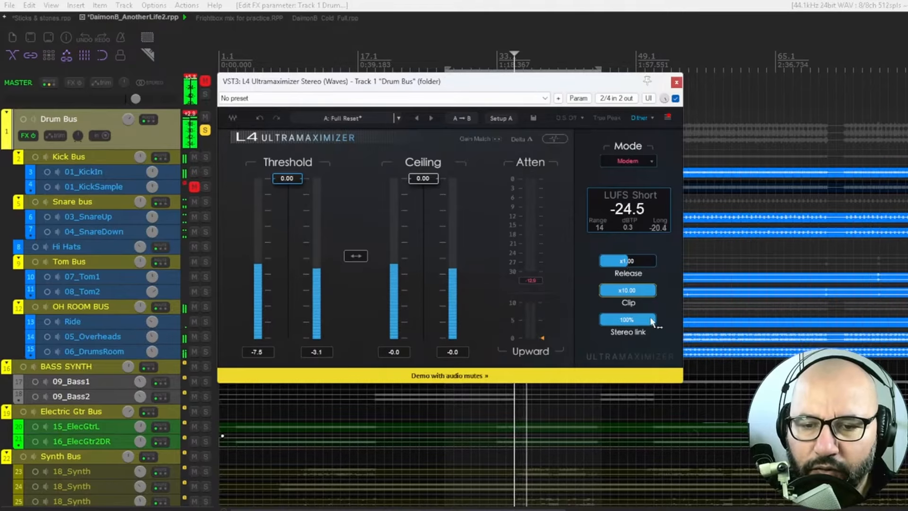
Step: Try lower Stereo Link amounts and return it to 100%, and switch True Peak on and back off
drag(653, 322, 633, 322)
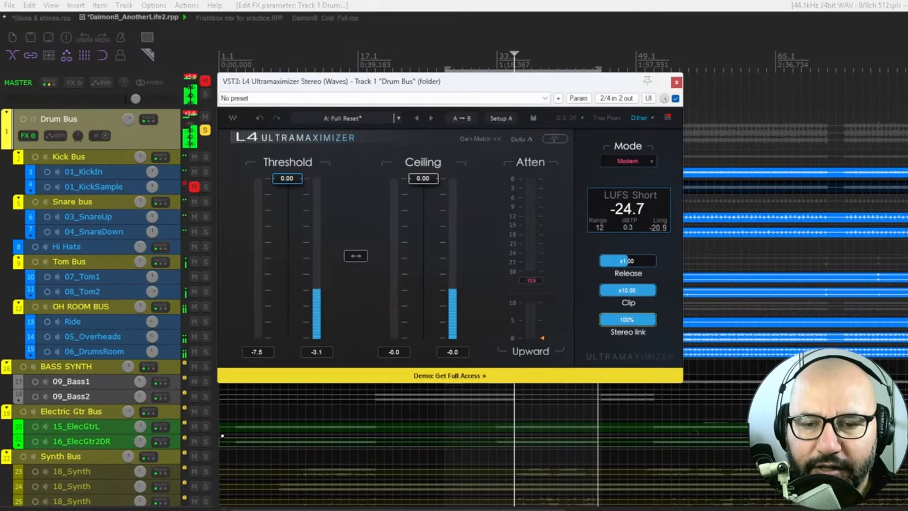
mouse_move(627, 320)
mouse_down()
mouse_move(615, 326)
mouse_move(627, 319)
mouse_up()
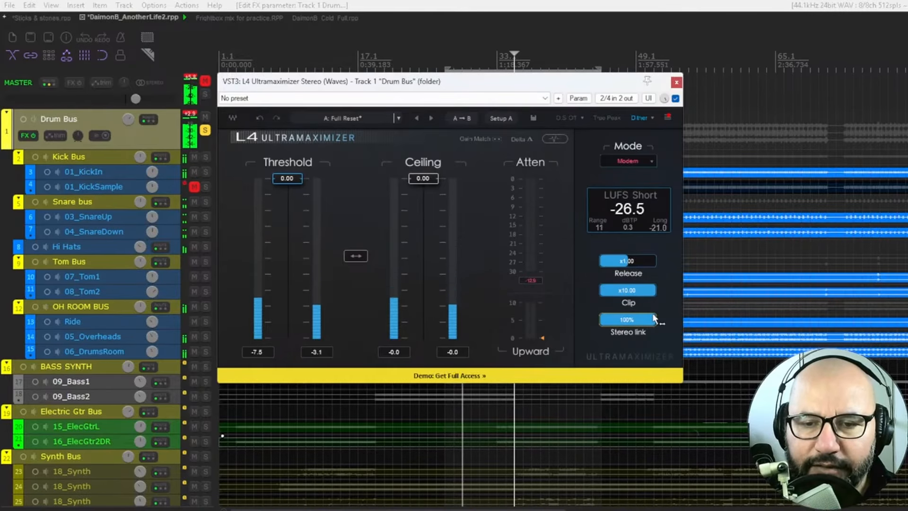
drag(654, 319, 651, 319)
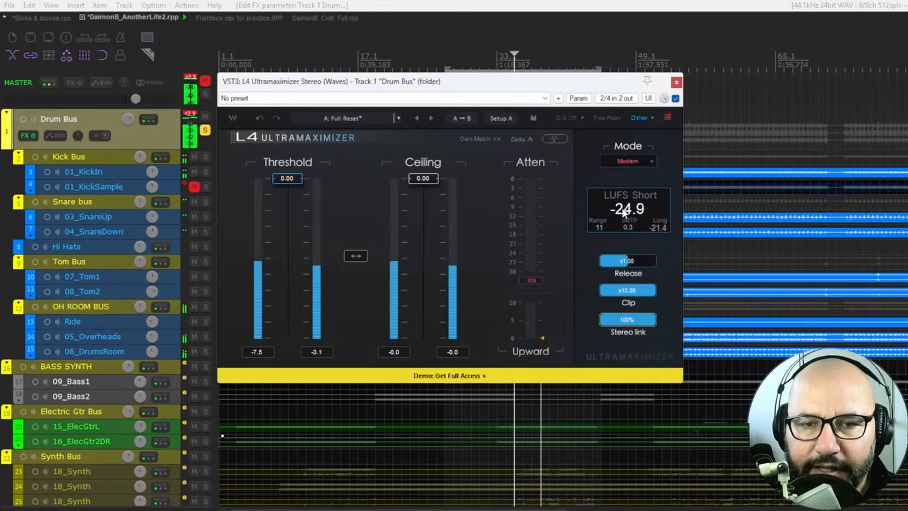
click(604, 117)
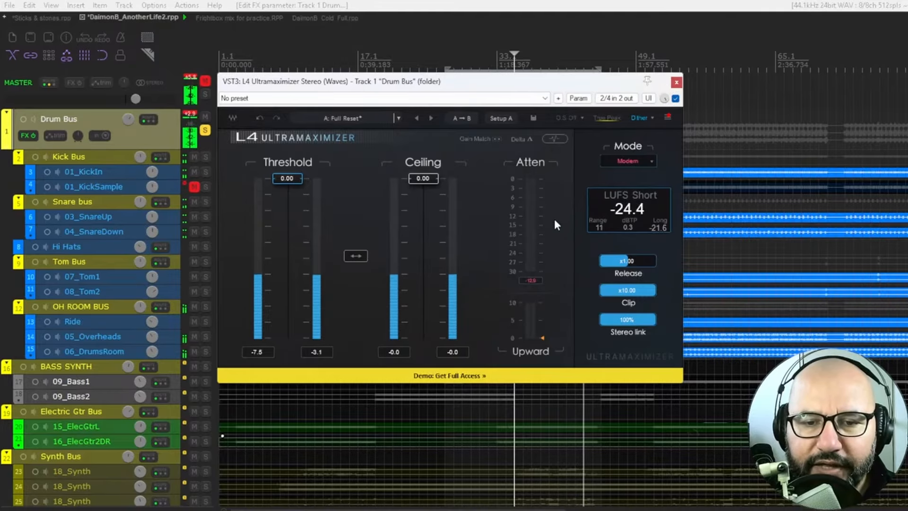
Step: Switch the limiter to its waveform view and set the output ceiling to -1
click(555, 138)
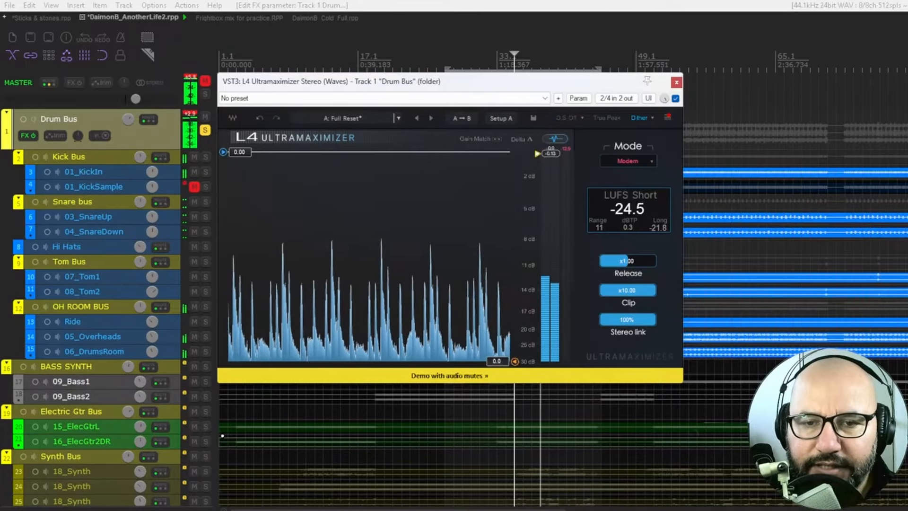
drag(538, 152, 538, 160)
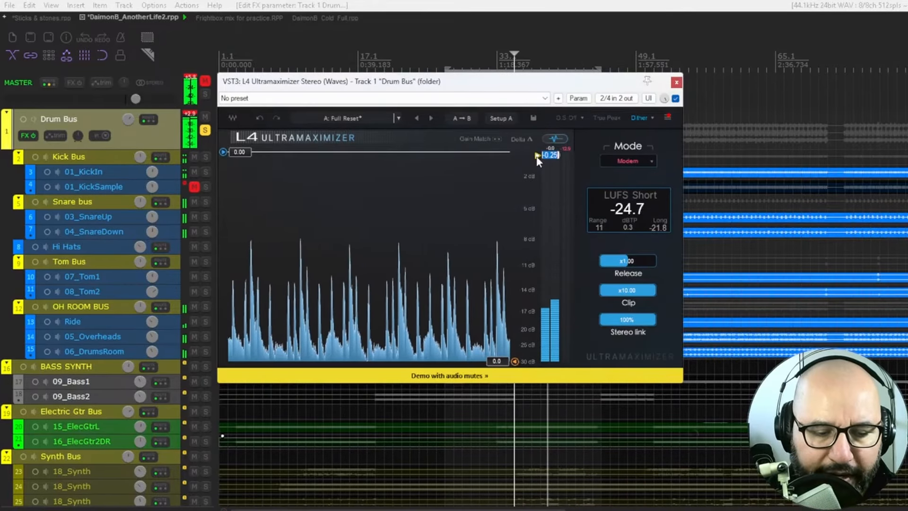
text(-1)
key(Return)
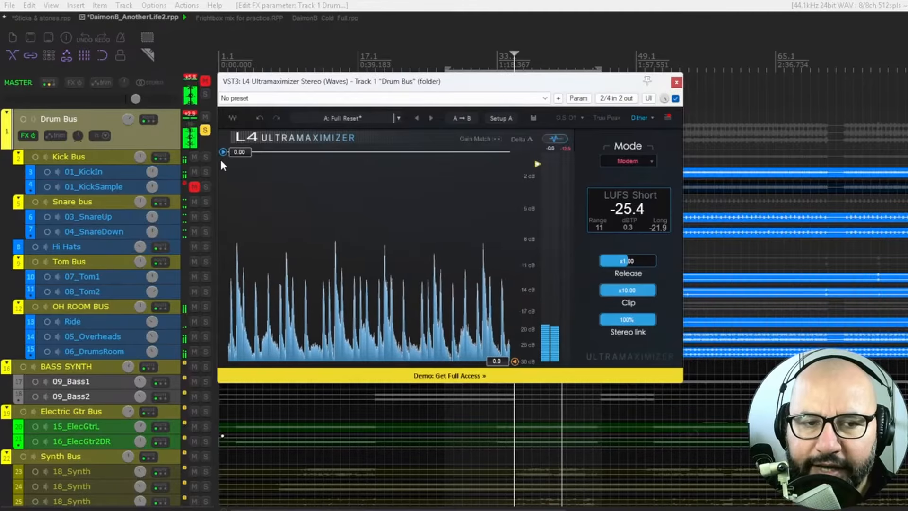
Step: Audition the waveform view's threshold at -12.86, -14.41 and -15.40, and return it to 0.00
drag(223, 152, 223, 280)
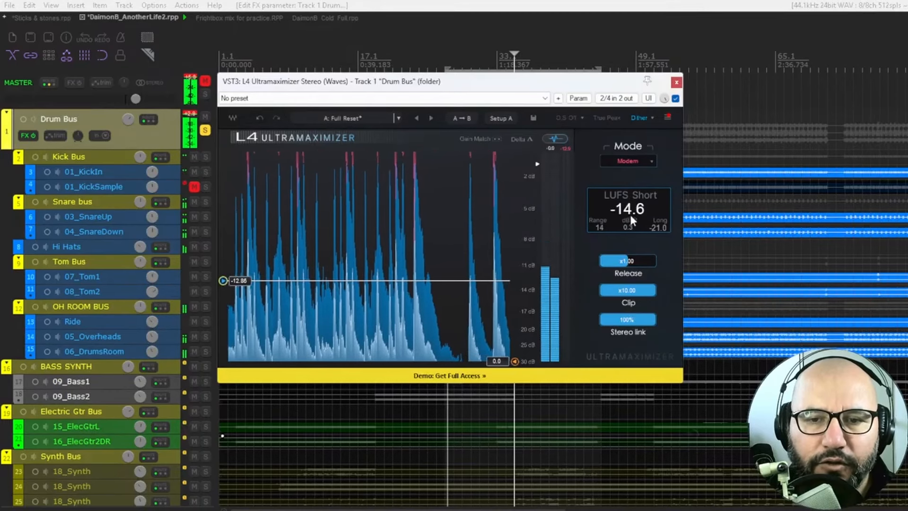
drag(227, 283, 227, 293)
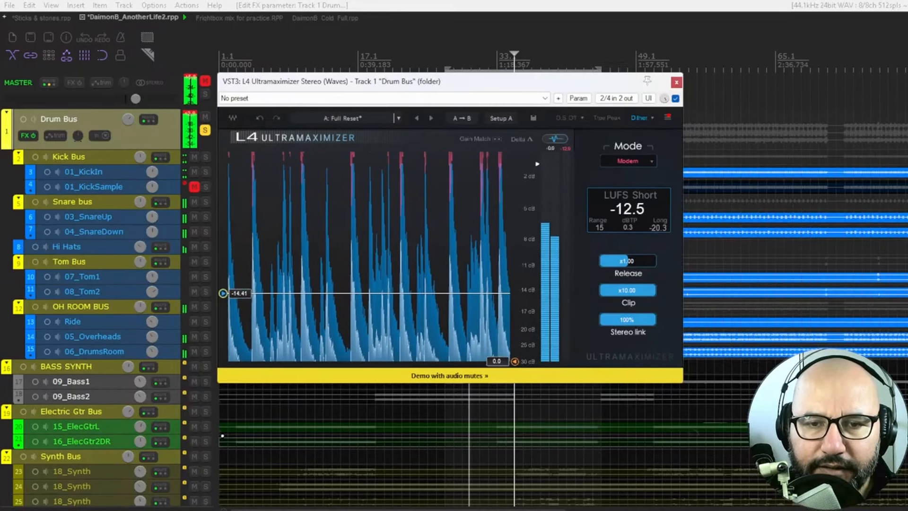
drag(238, 294, 239, 300)
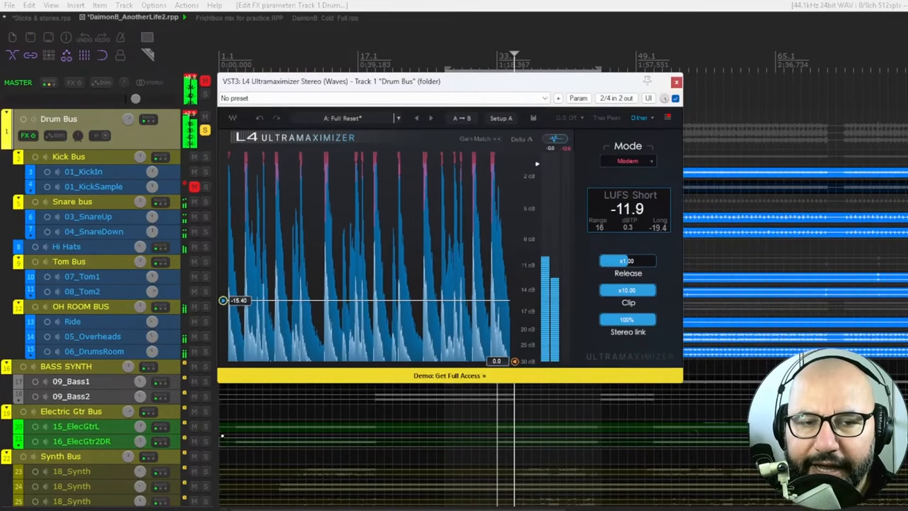
drag(238, 301, 238, 152)
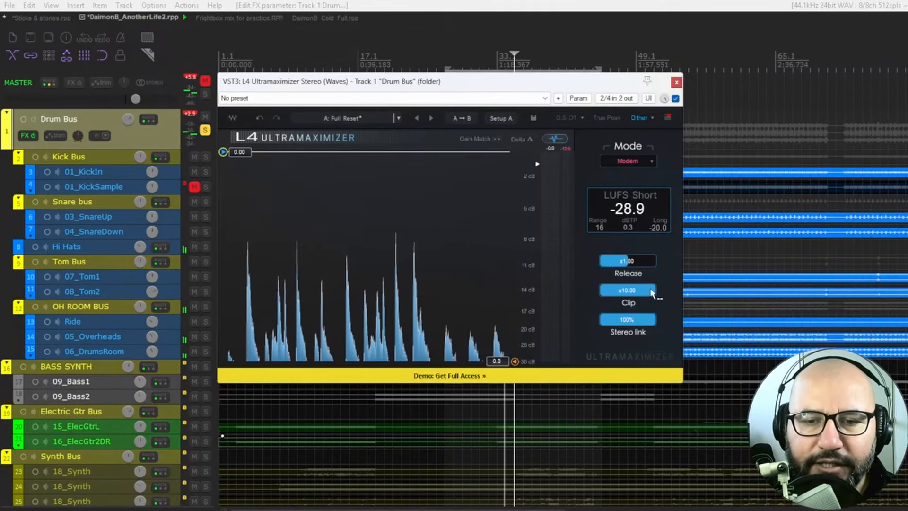
Step: Try the Clip amount, return it to x10.00, and look through the available limiting modes, keeping Modern
drag(652, 290, 652, 298)
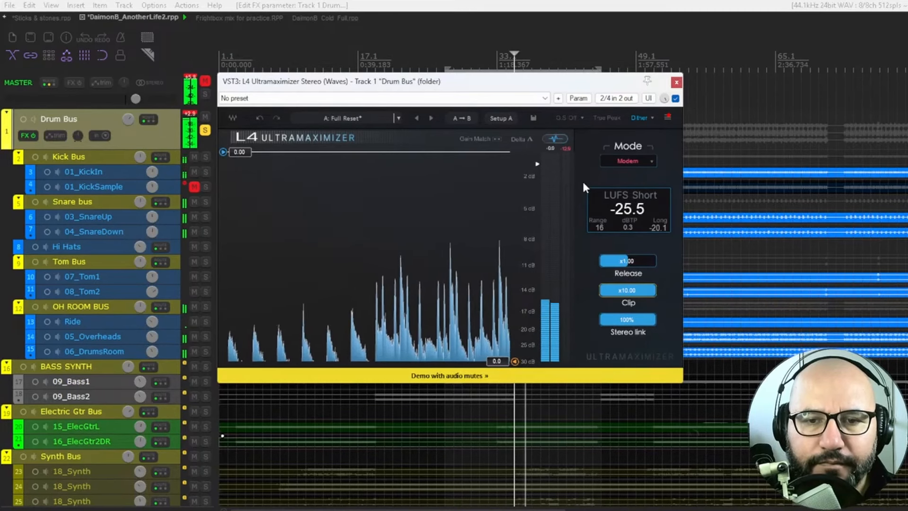
click(651, 162)
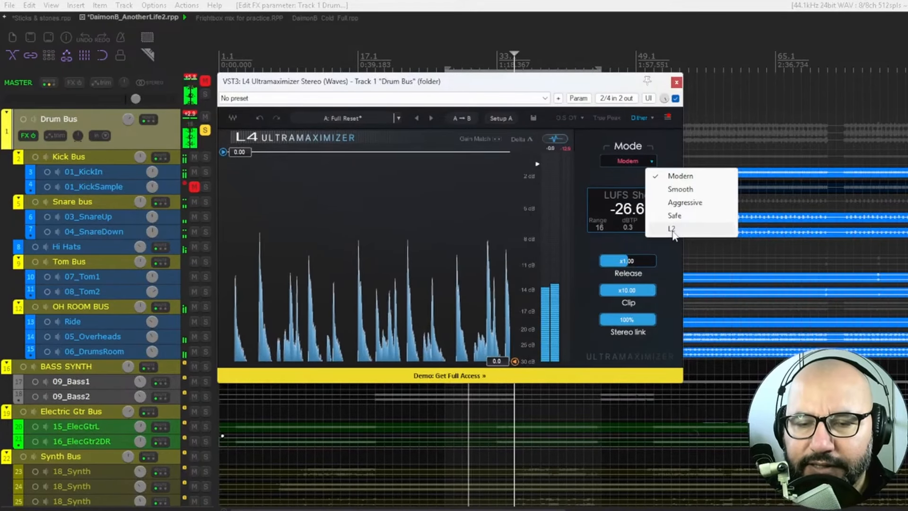
click(669, 148)
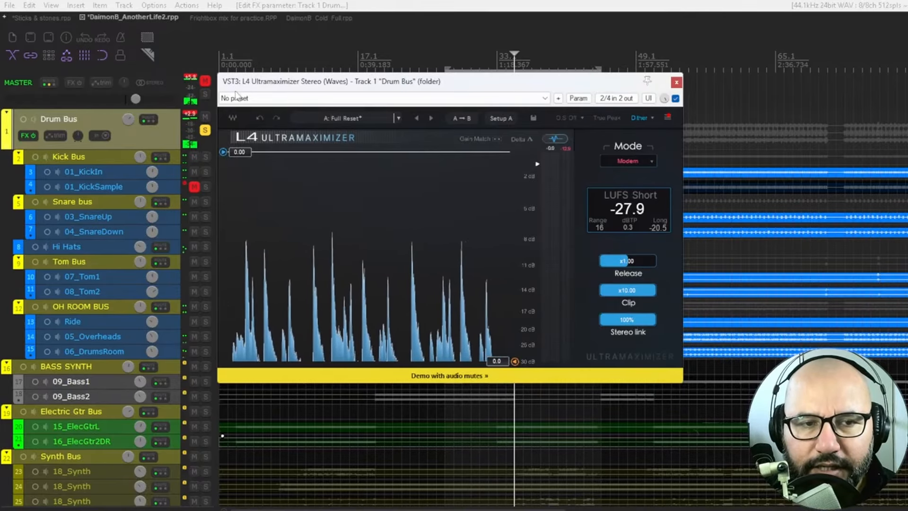
Step: Unmute the master track, play the drums with the limiter in slider view, and link Threshold with Ceiling
click(205, 81)
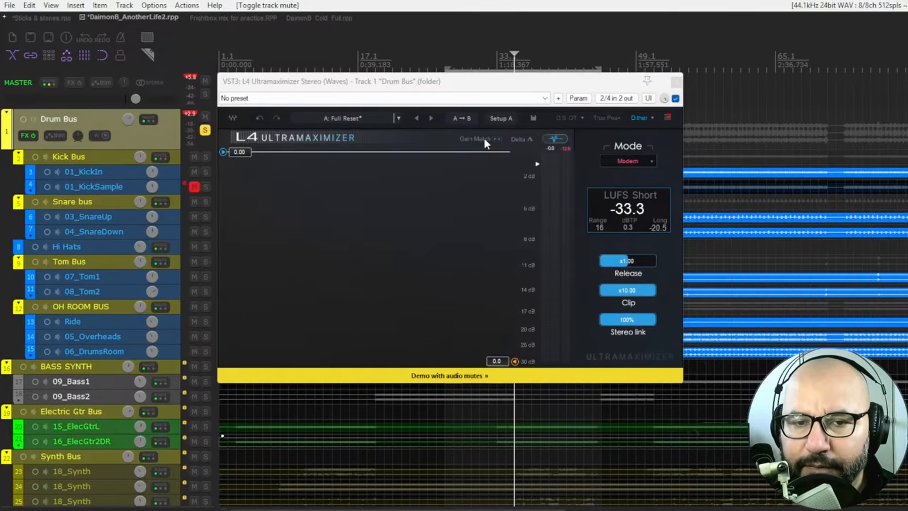
click(547, 140)
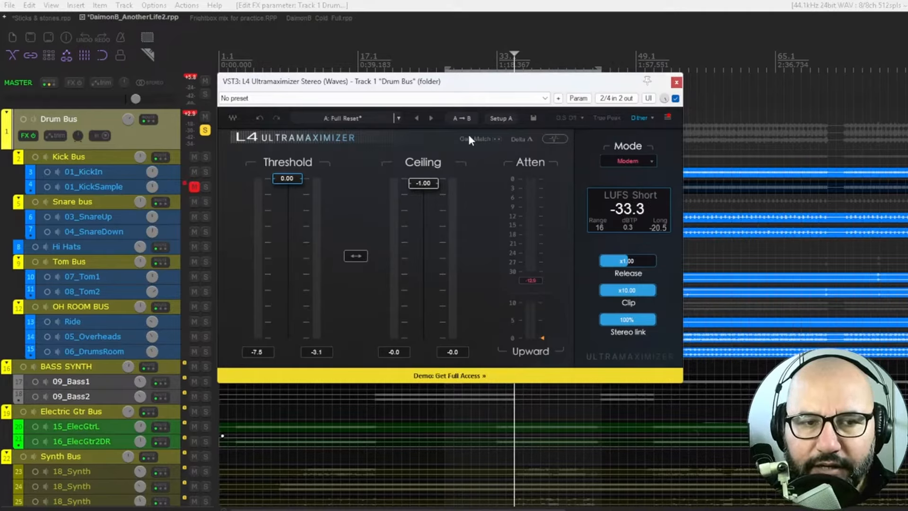
key(space)
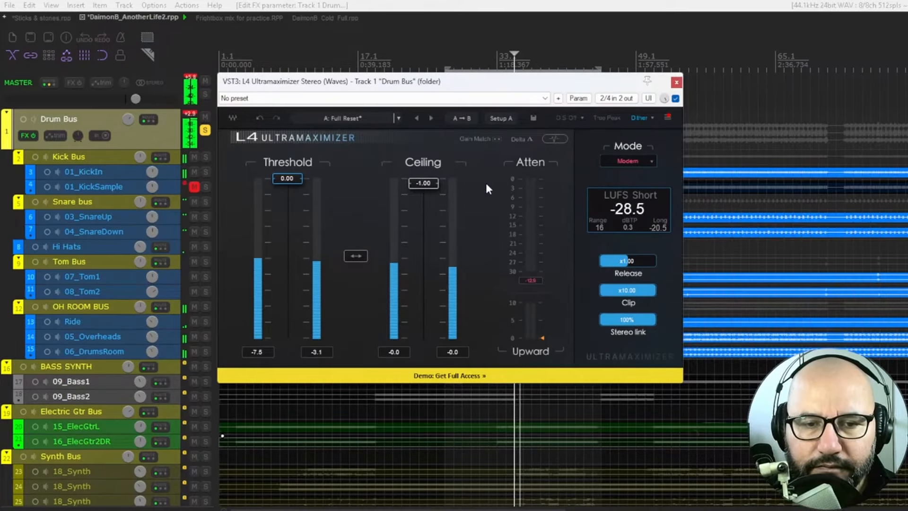
click(355, 256)
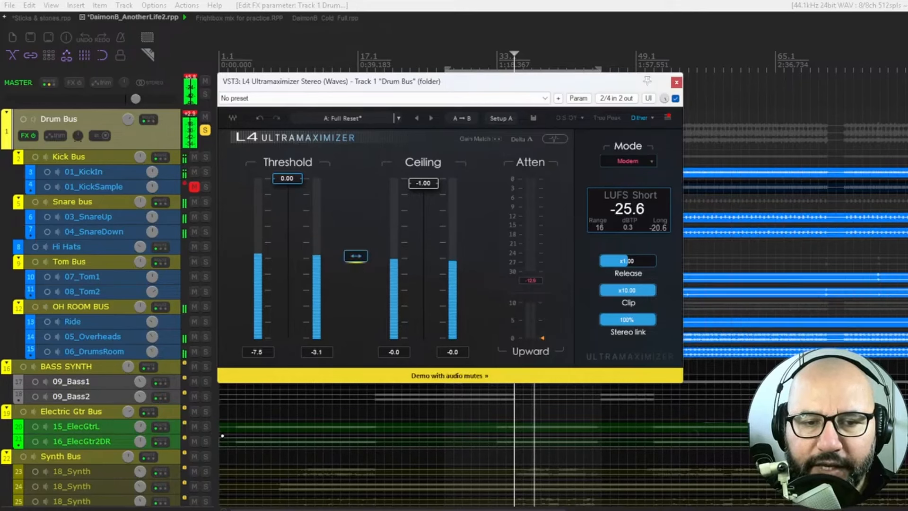
Step: Lower Threshold and Ceiling together to -12.20 and -13.20, and play the drums with Clip kept at x10.00
drag(287, 179, 287, 244)
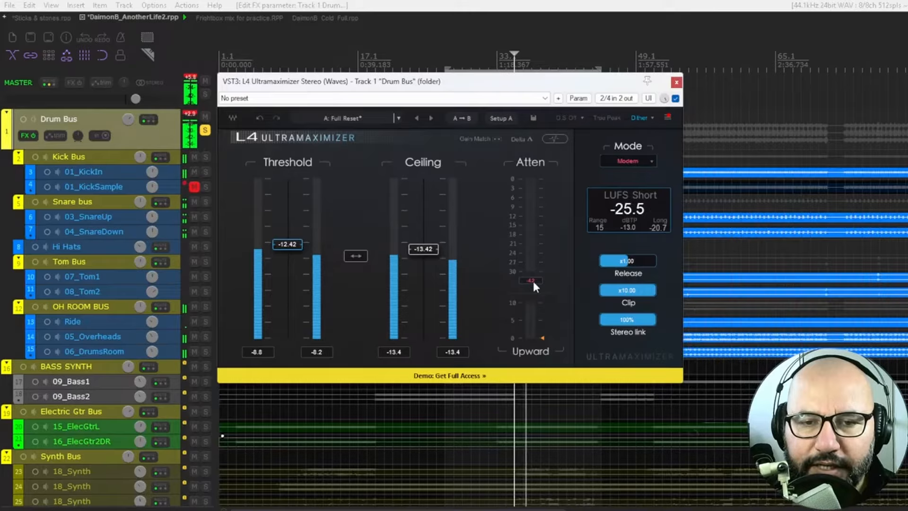
drag(354, 255, 359, 254)
key(space)
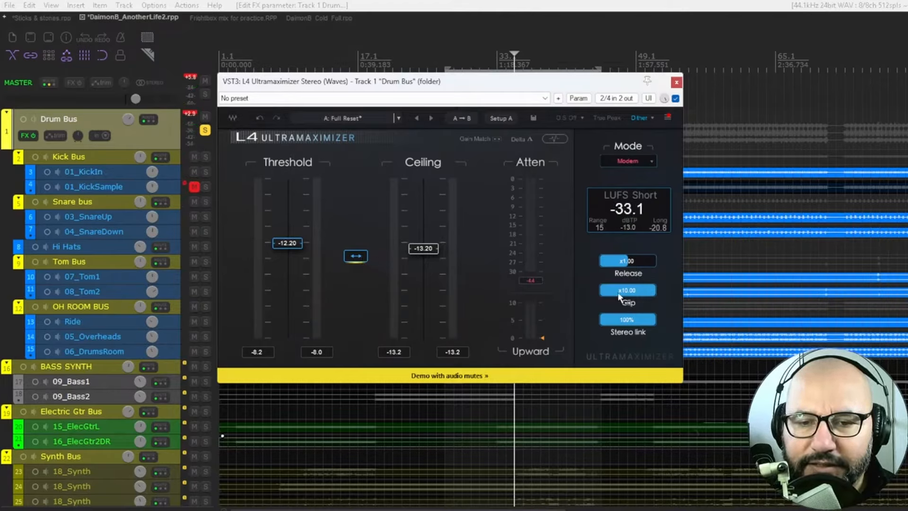
key(space)
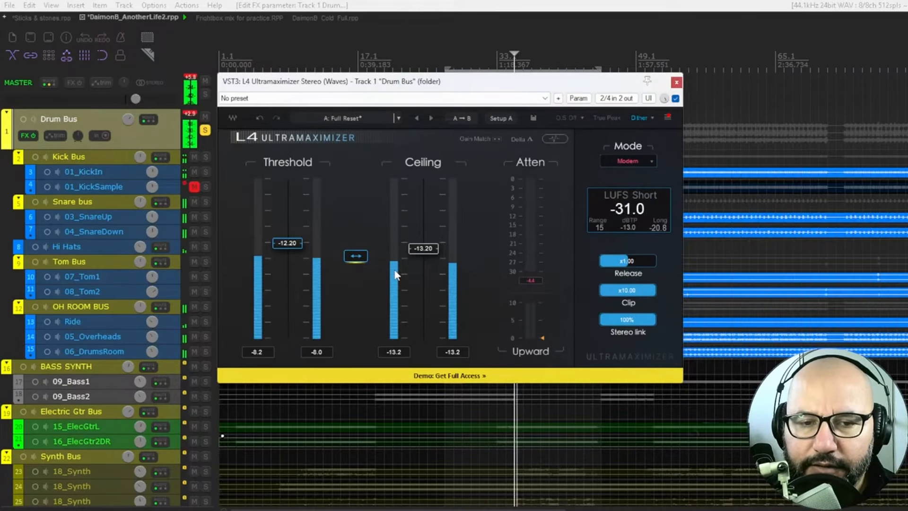
mouse_move(653, 293)
mouse_down()
mouse_move(600, 292)
mouse_move(655, 292)
mouse_up()
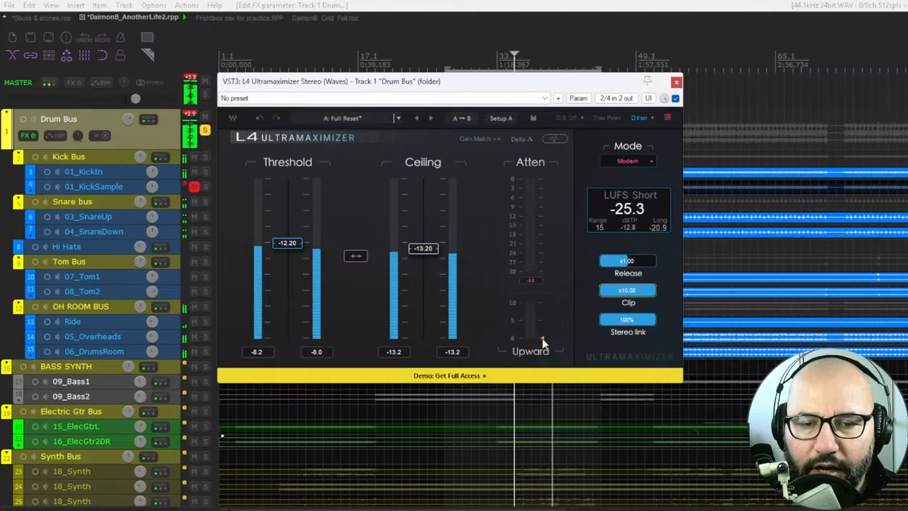
Step: Raise the Upward amount to between 6 and 7, and compare the drums with the limiter bypassed and active
drag(542, 338, 542, 334)
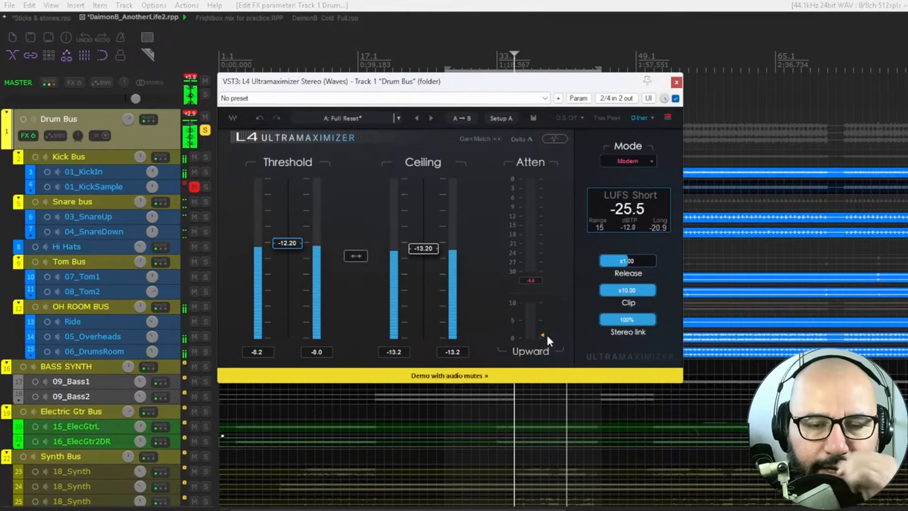
drag(543, 335, 542, 313)
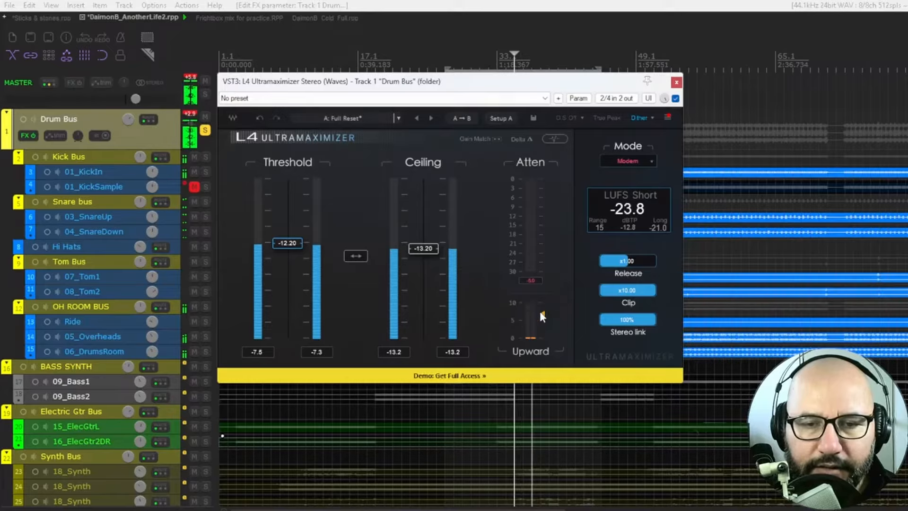
click(675, 99)
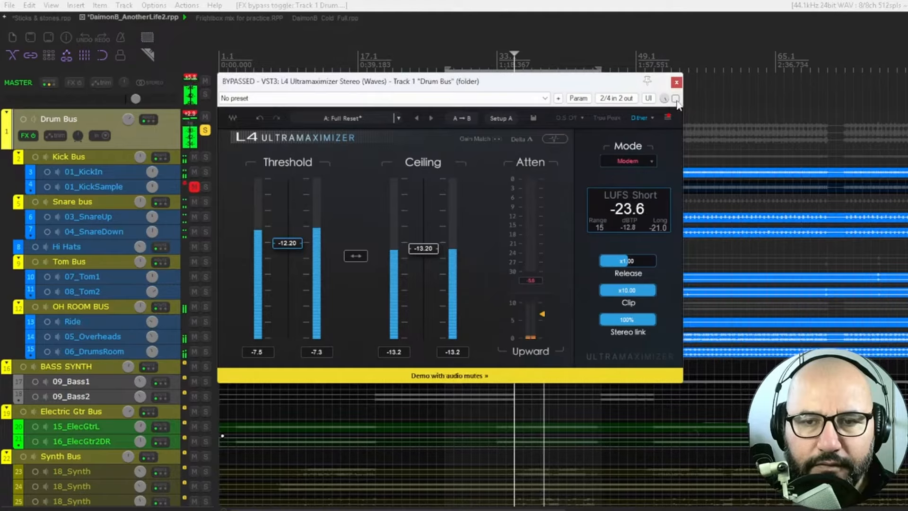
click(675, 98)
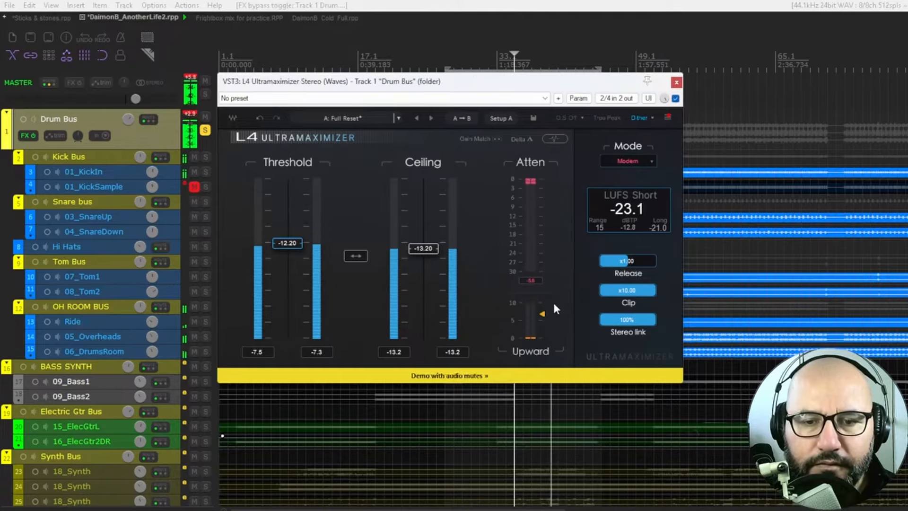
key(space)
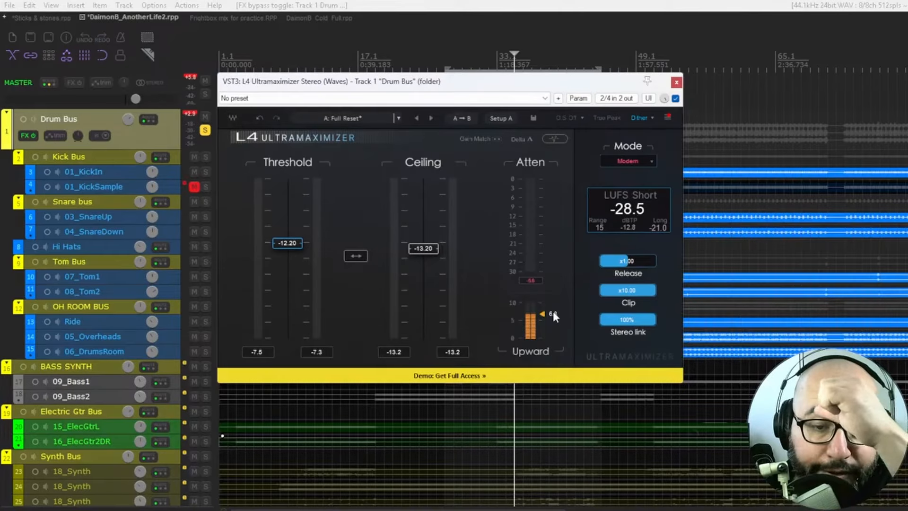
key(space)
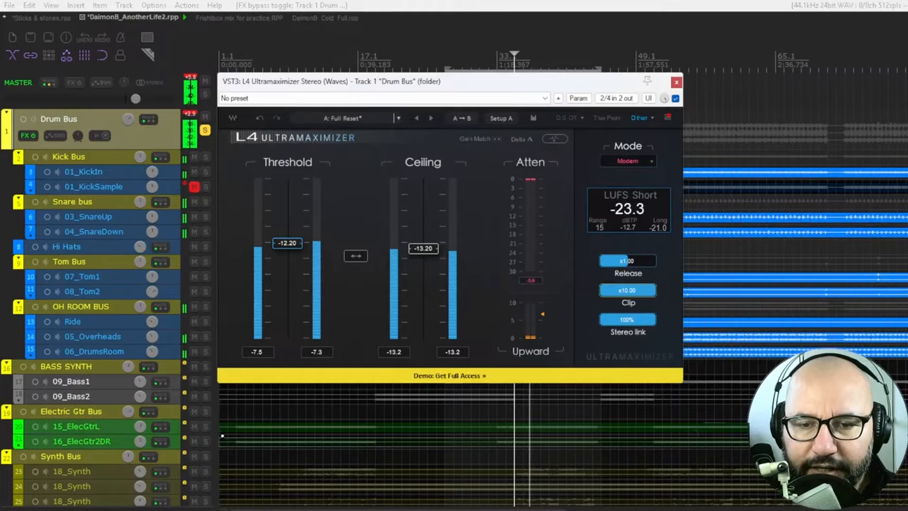
Step: Lower the Clip amount to x0.10 and audition the Delta signal
mouse_move(640, 294)
mouse_down()
mouse_move(600, 290)
mouse_move(645, 291)
mouse_up()
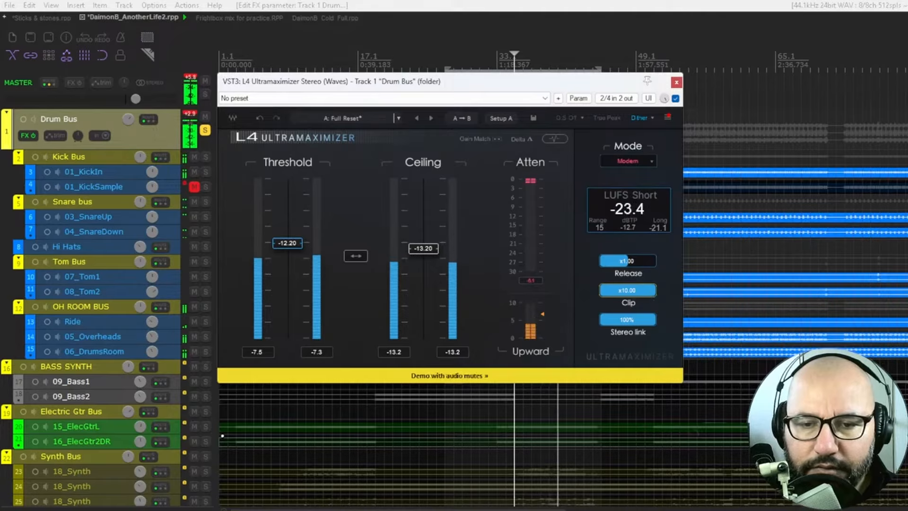
drag(652, 289, 605, 290)
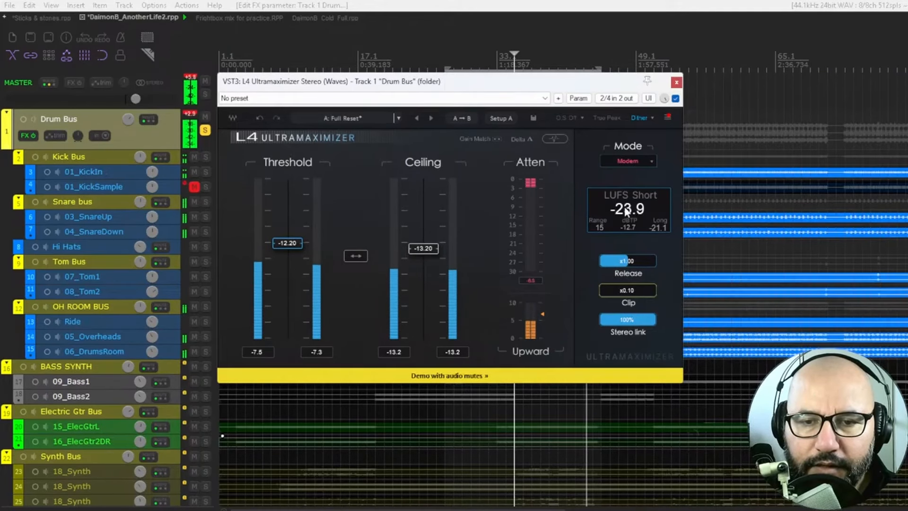
click(520, 138)
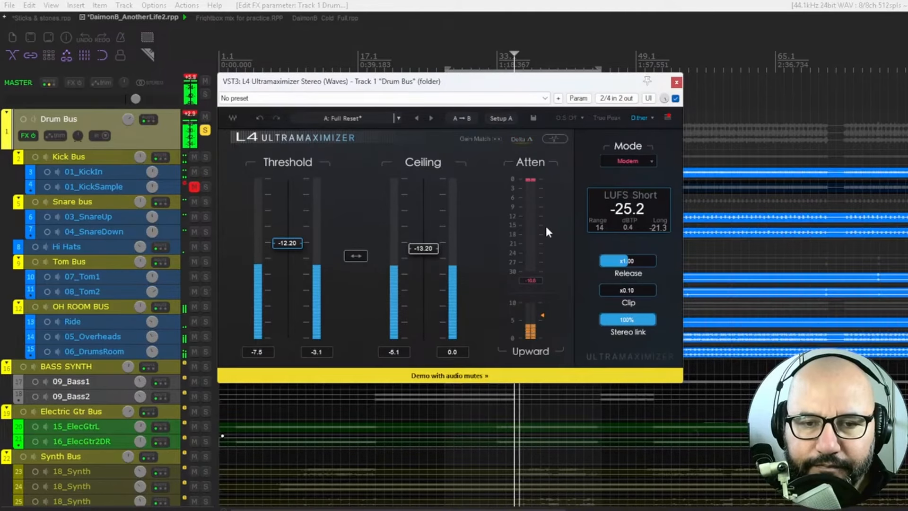
Step: Audition the drums with Gain Match enabled, repeatedly comparing the bypassed and active limiter
click(482, 139)
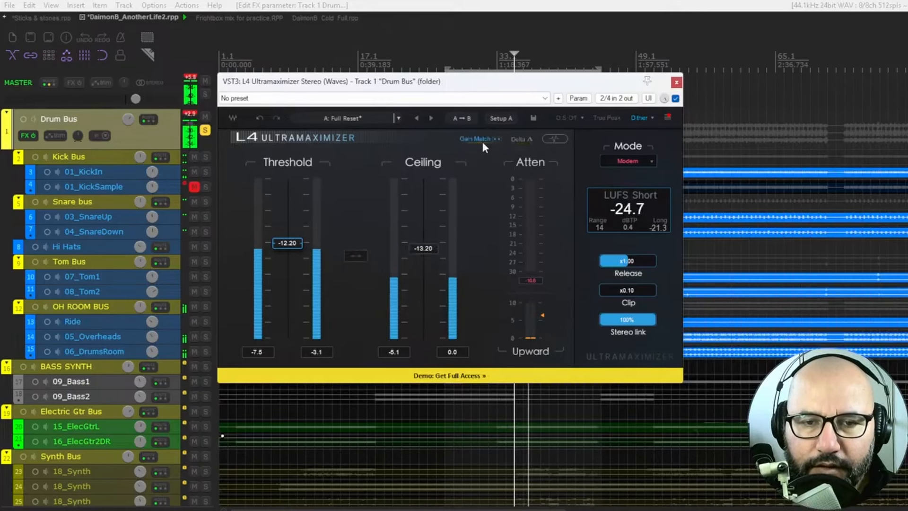
click(675, 99)
click(675, 98)
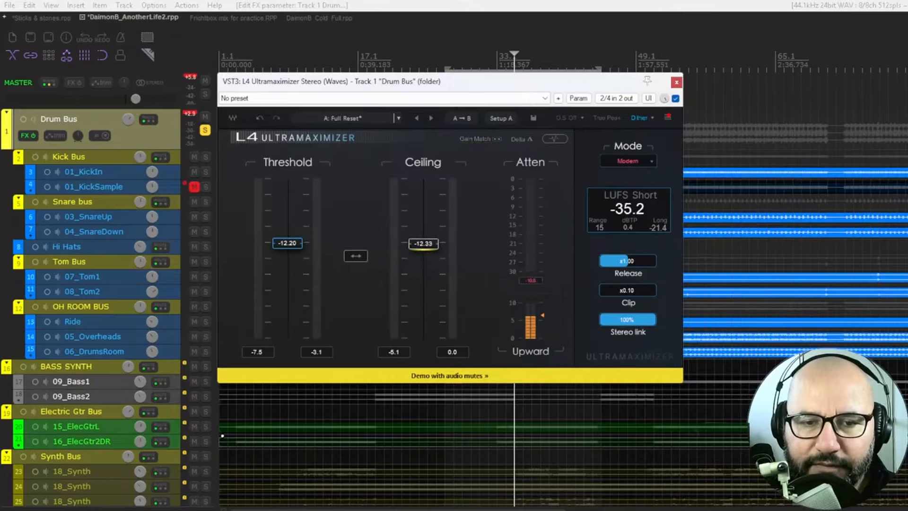
click(480, 140)
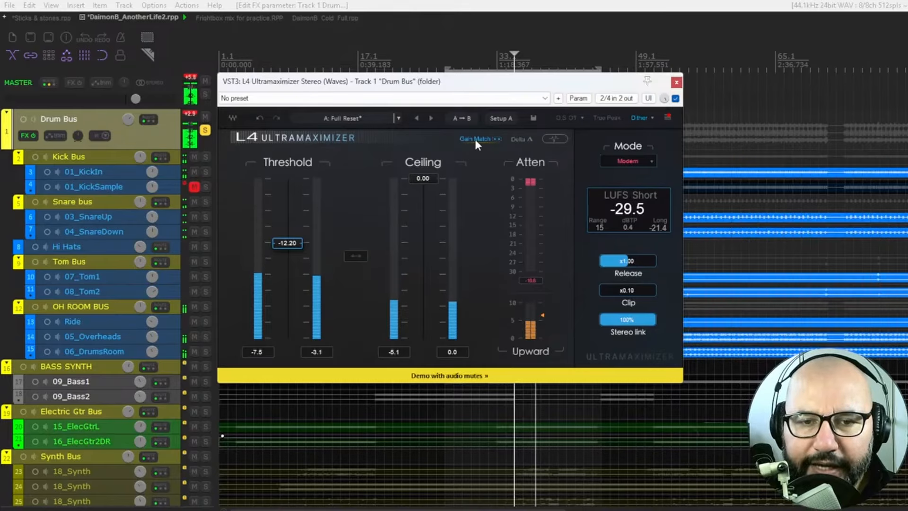
click(675, 98)
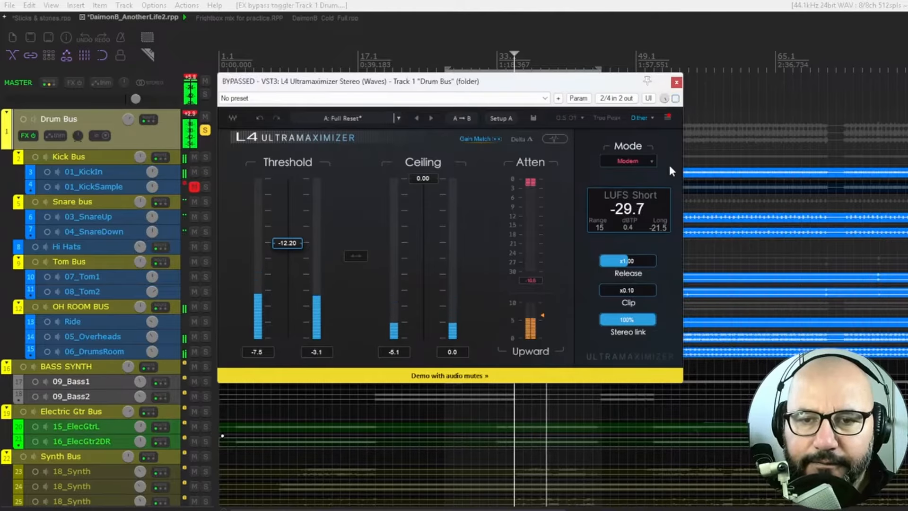
click(675, 98)
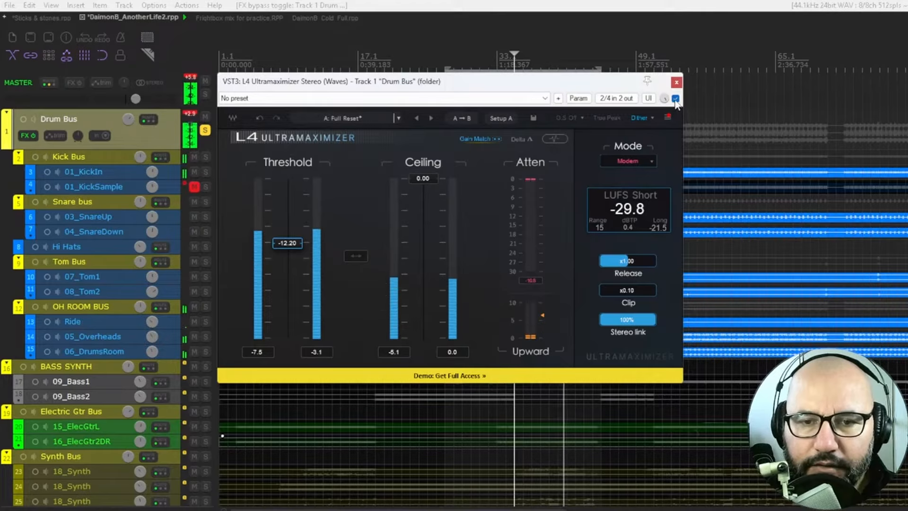
click(675, 98)
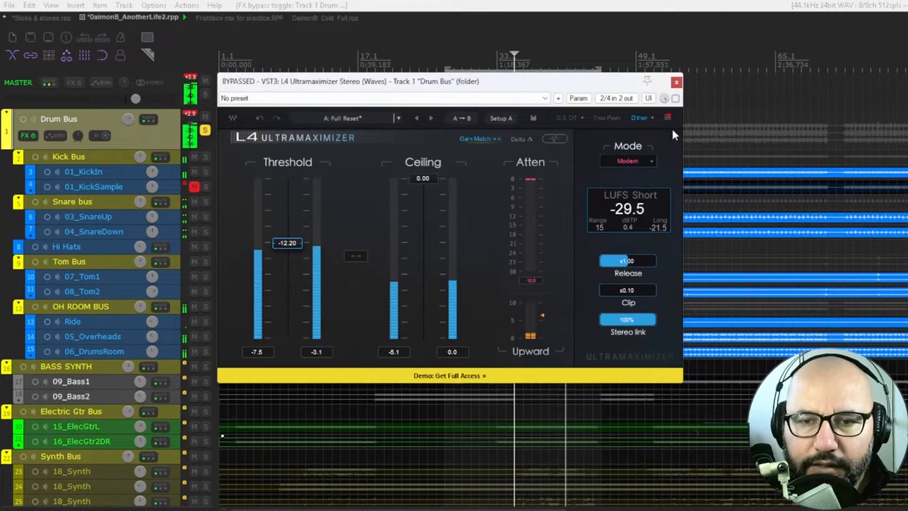
click(675, 98)
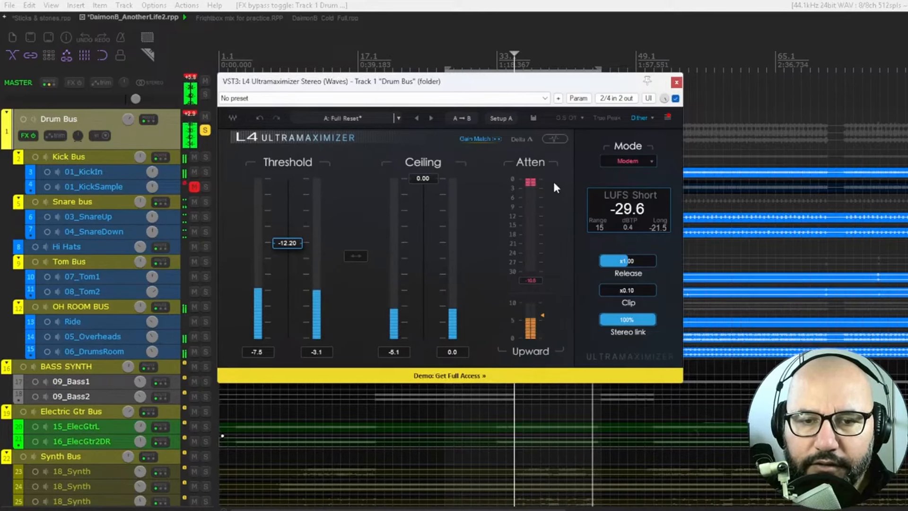
Step: Return Threshold to 0.00 and Upward to 0, and lower the Threshold to -14.42 with Gain Match on
drag(279, 243, 279, 179)
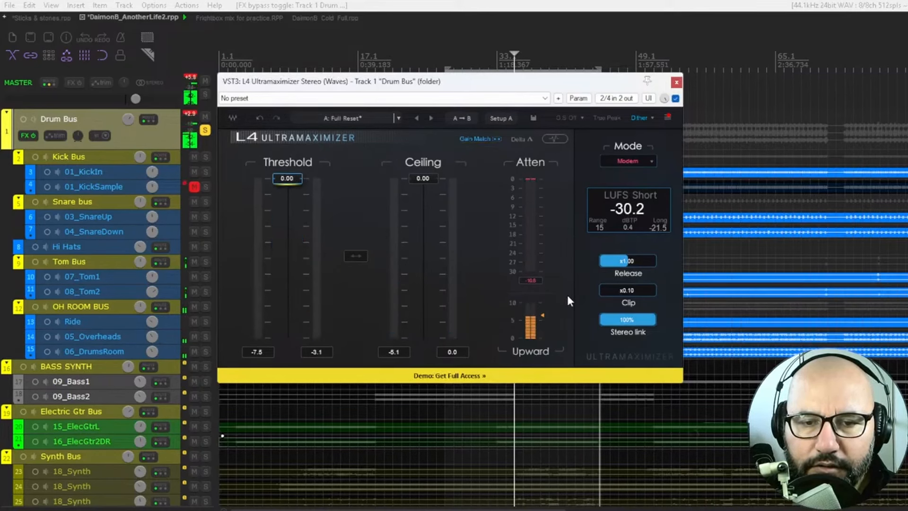
key(space)
key(space)
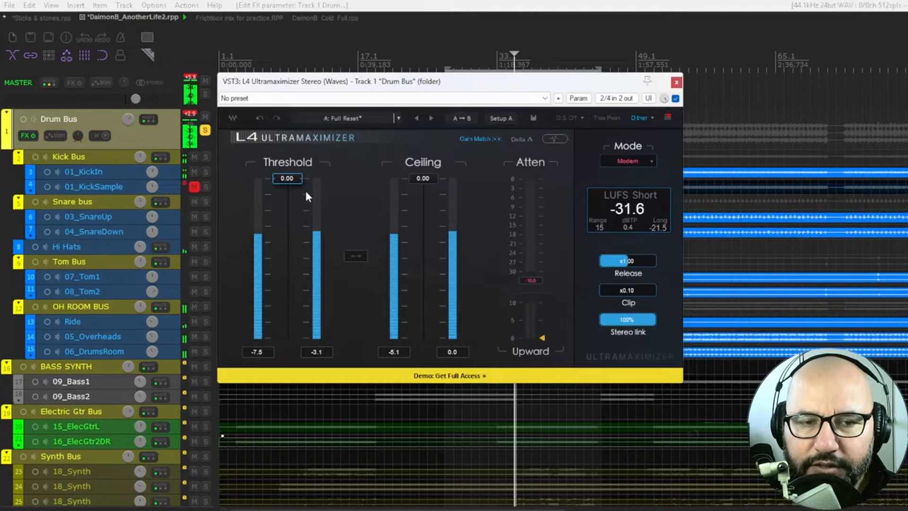
drag(287, 178, 300, 254)
click(476, 140)
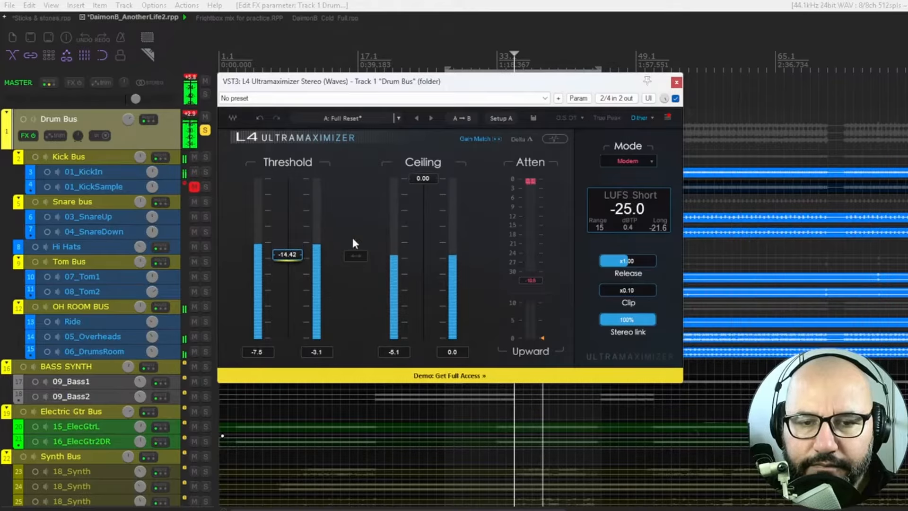
Step: Compare the drums with the limiter bypassed and active, and raise the Upward amount to 5.2
click(675, 98)
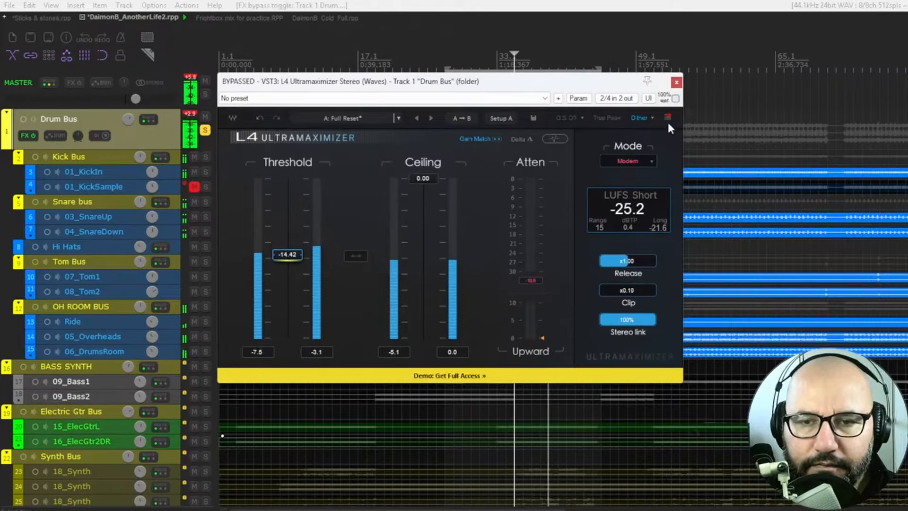
click(675, 98)
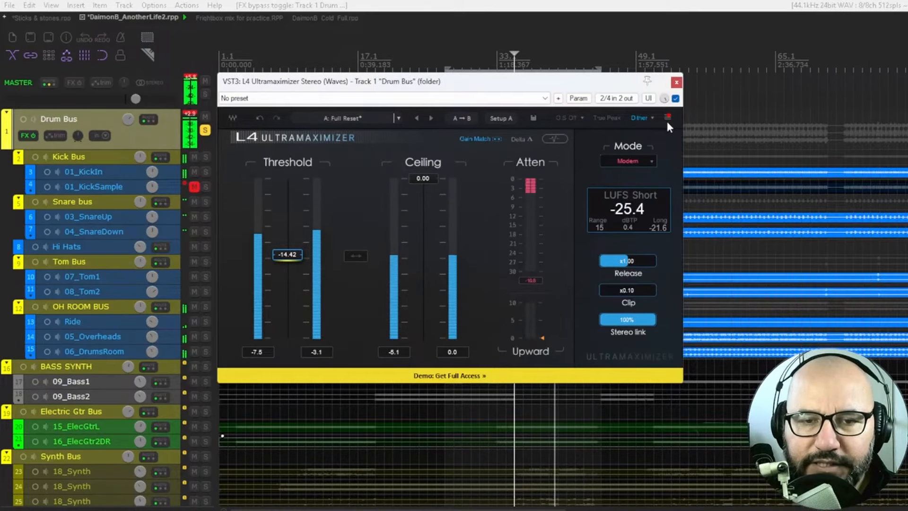
click(675, 98)
click(676, 98)
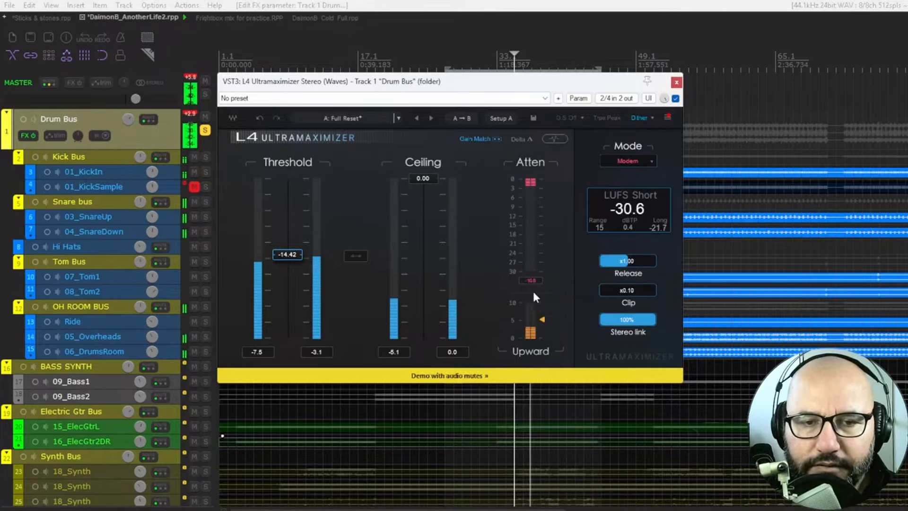
key(space)
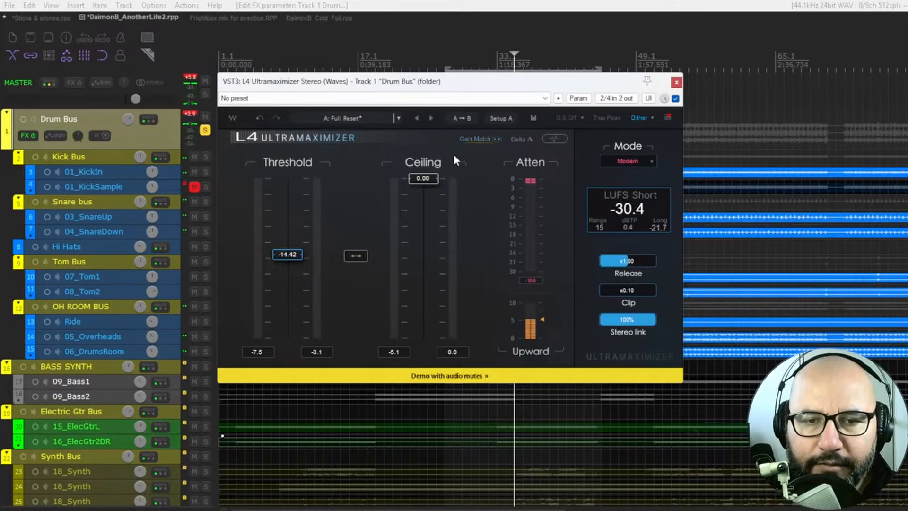
Step: Set the Ceiling to -14.64 with Gain Match off, and compare the drums with the limiter bypassed and active
drag(423, 178, 423, 254)
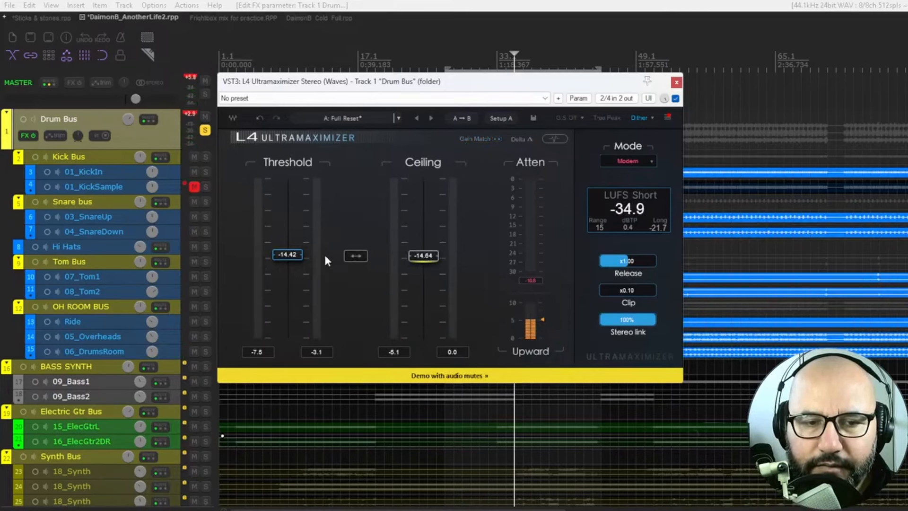
key(space)
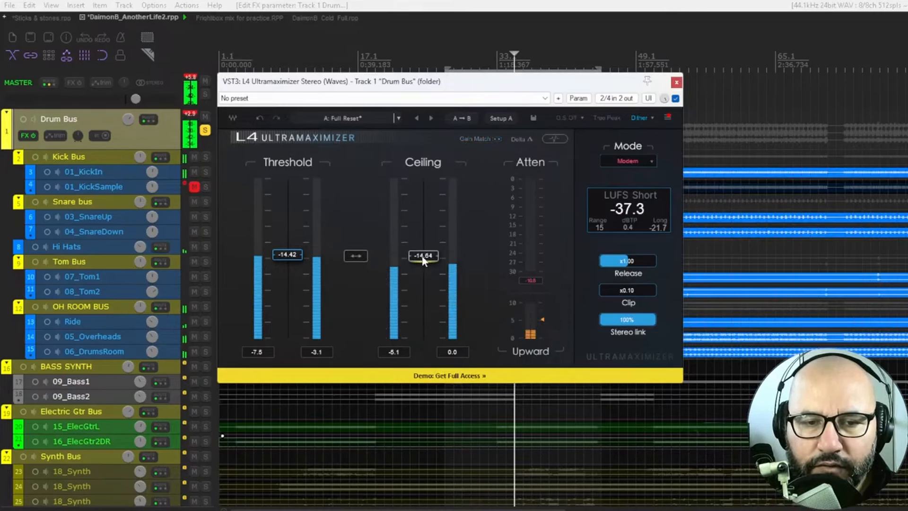
click(675, 99)
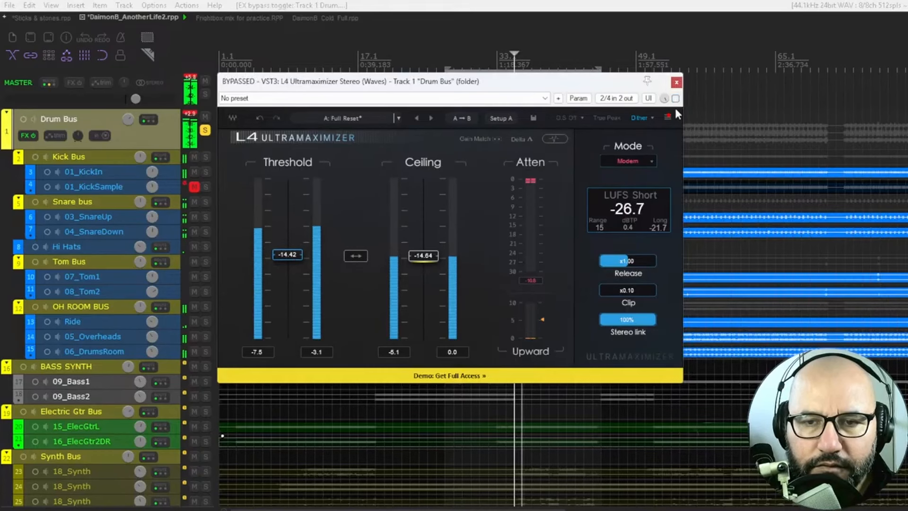
click(675, 99)
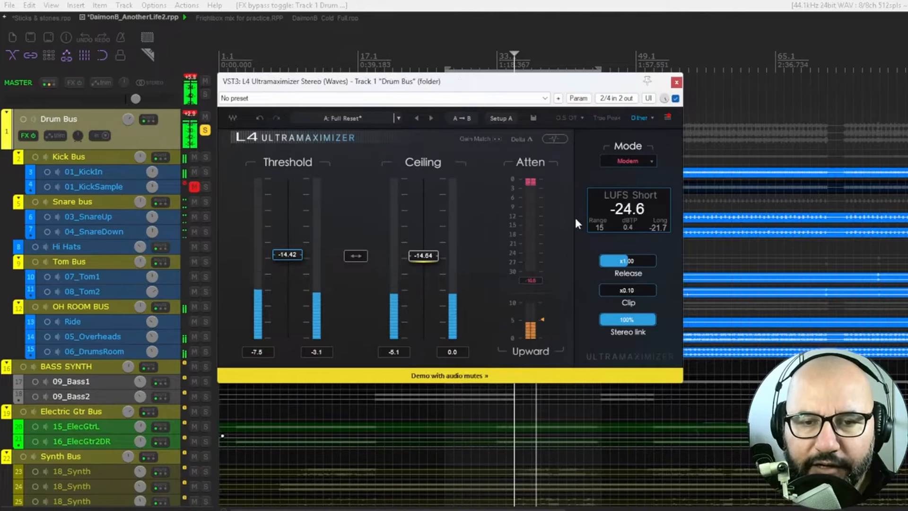
Step: Switch the limiter to its waveform view, and audition Clip at x10.00 before returning it to x0.10
click(555, 138)
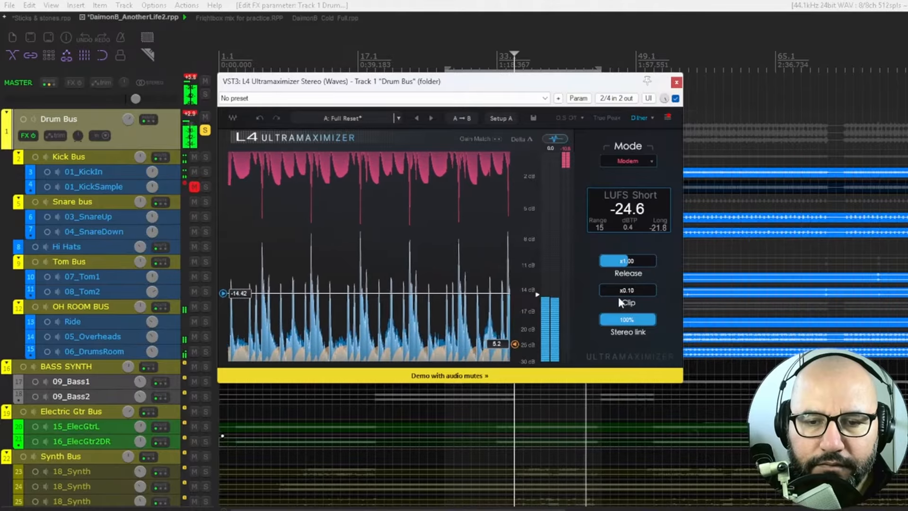
drag(617, 294, 618, 265)
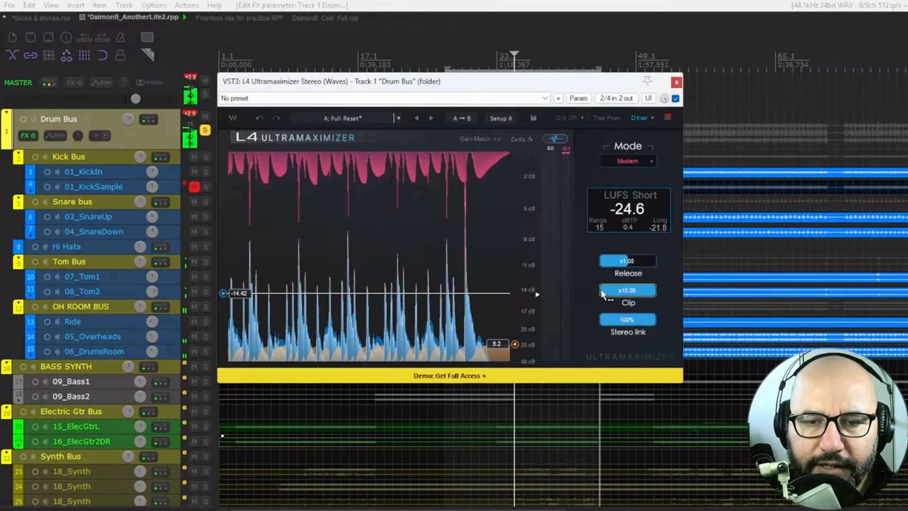
drag(612, 287, 612, 326)
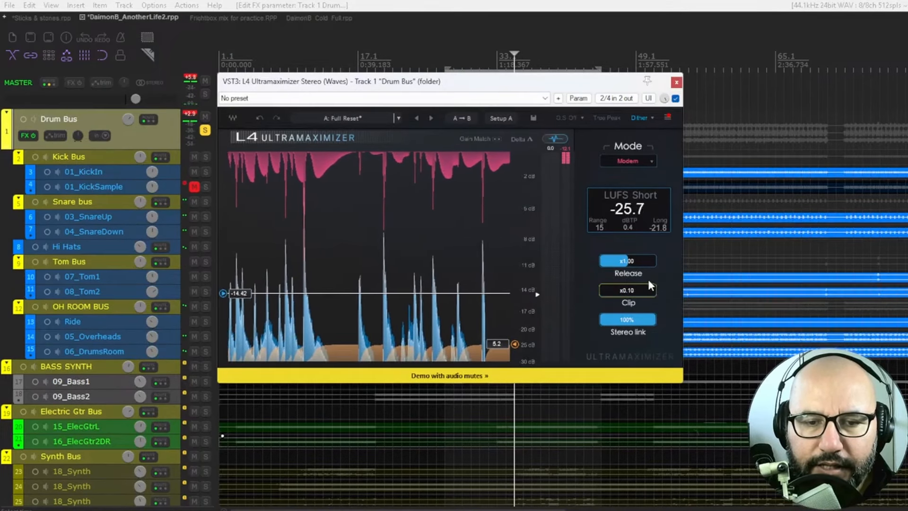
Step: Change the limiting mode to Smooth
click(630, 162)
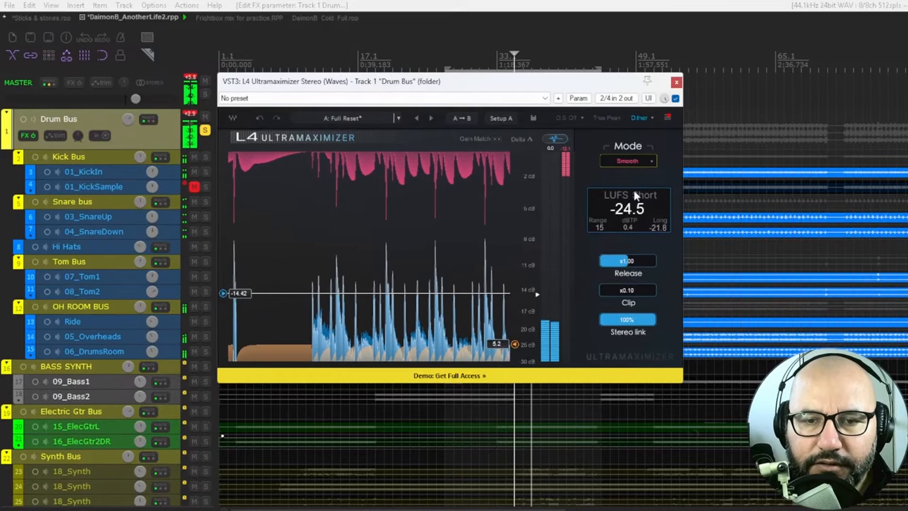
Step: Audition the drums in the Safe and L2 limiting modes, and settle on Modern mode
click(626, 162)
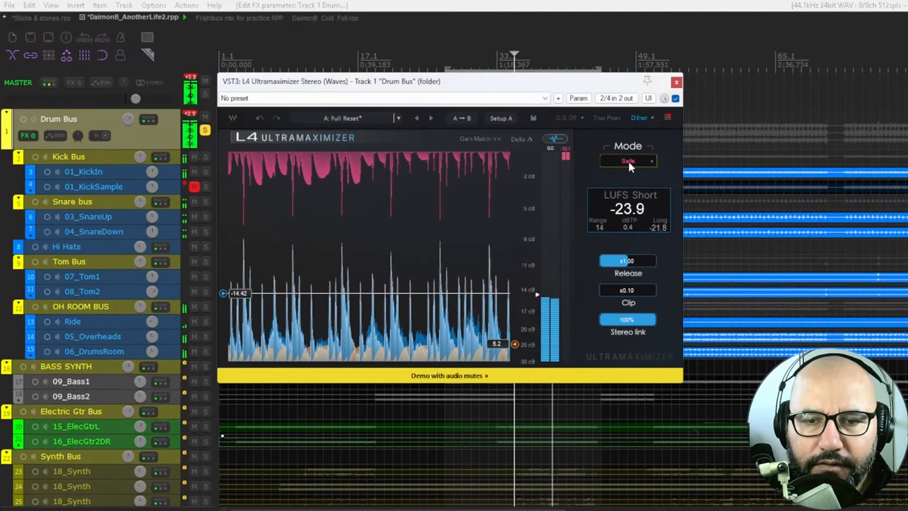
click(629, 161)
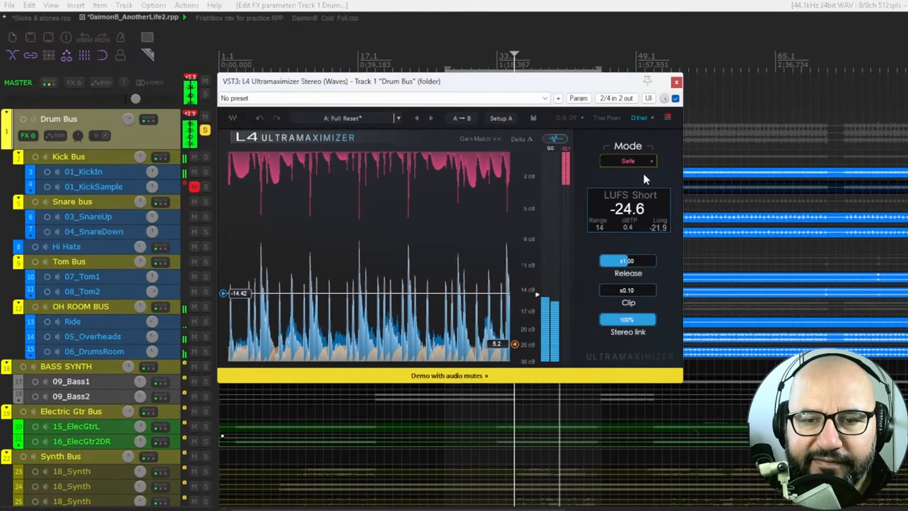
click(633, 163)
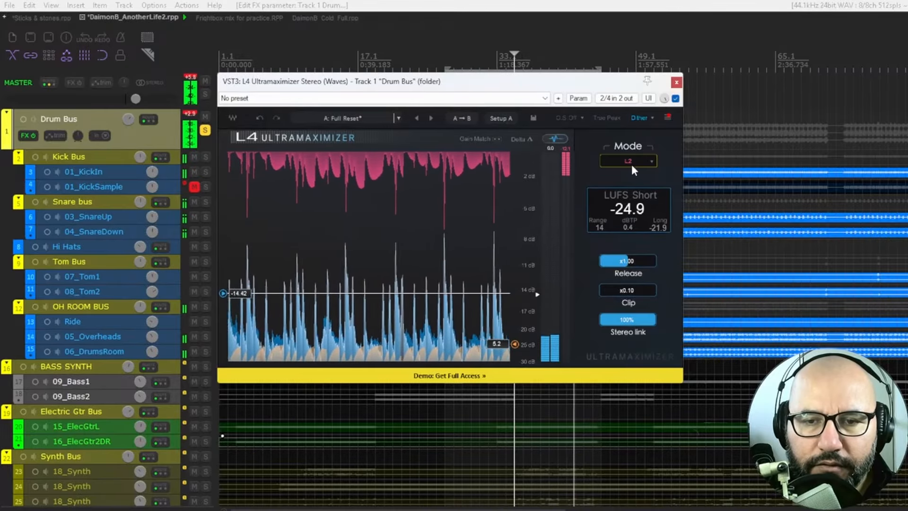
click(632, 163)
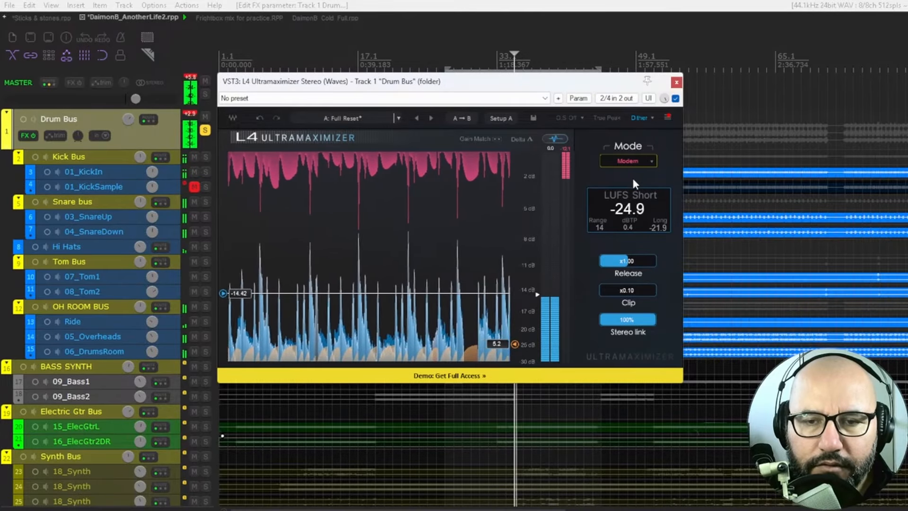
Step: Audition Modern mode at several playback positions in the song, and compare the drums with the limiter bypassed and active
click(592, 437)
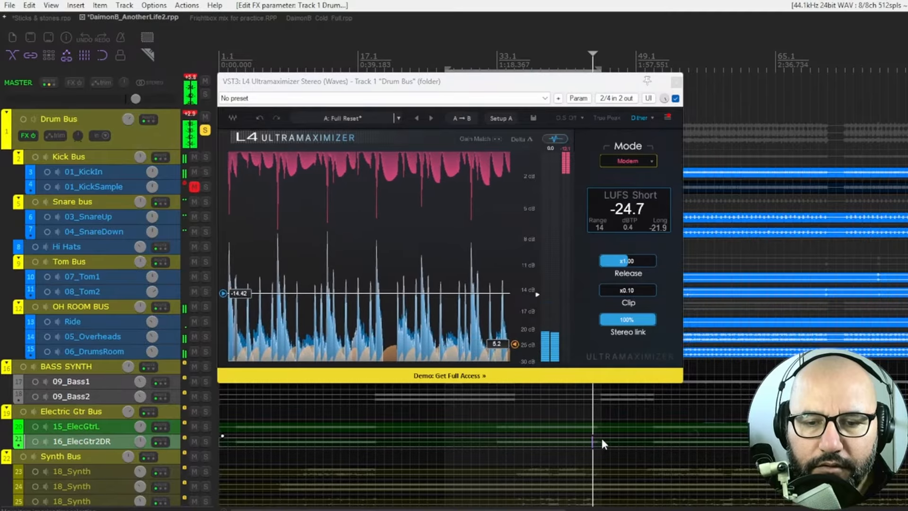
click(602, 438)
click(574, 437)
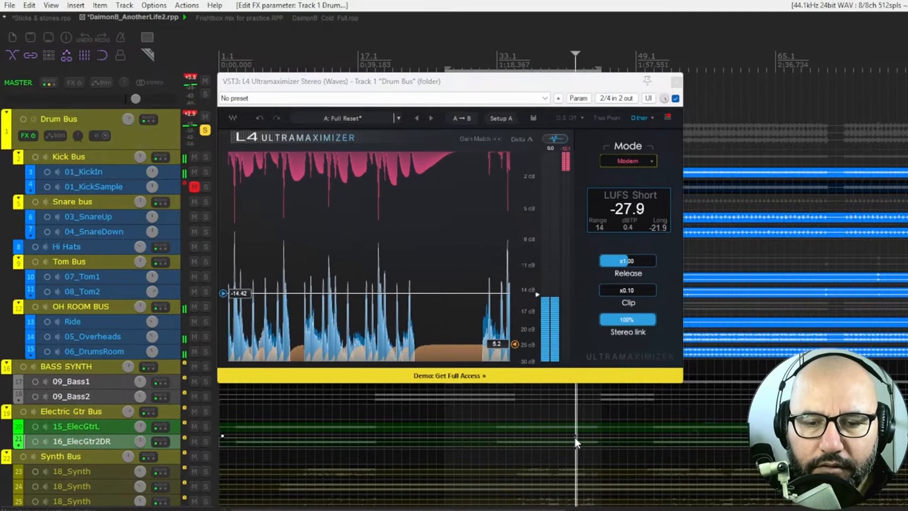
click(610, 420)
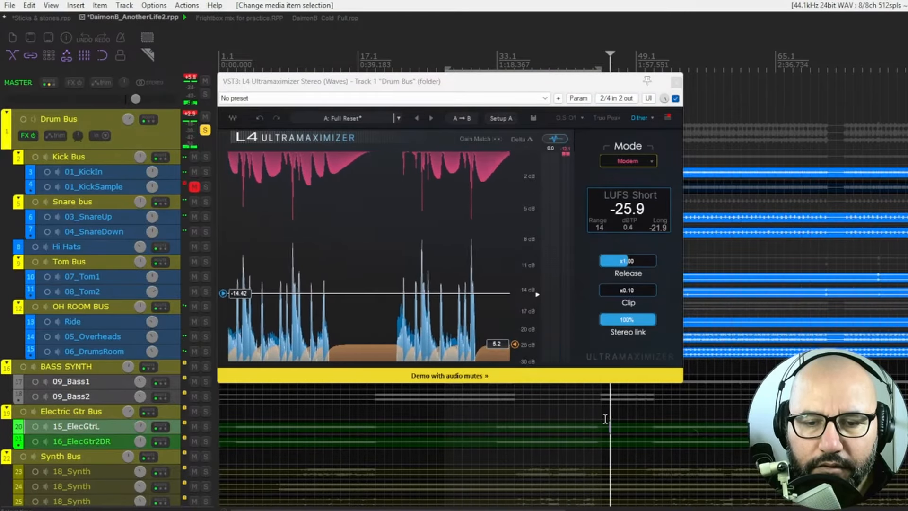
click(672, 435)
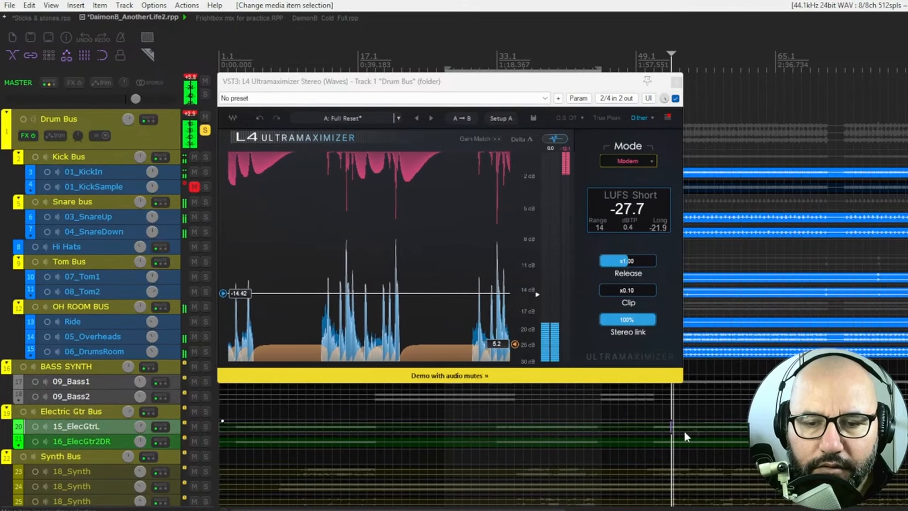
click(556, 427)
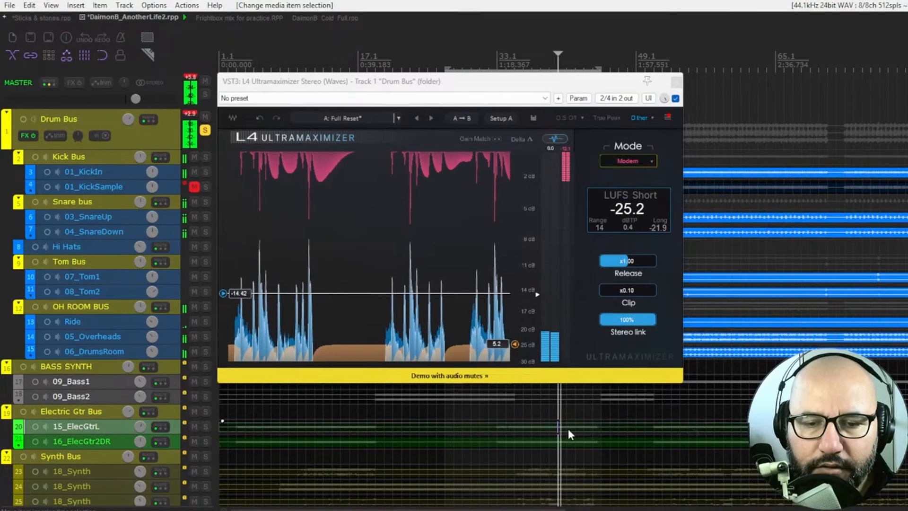
click(575, 427)
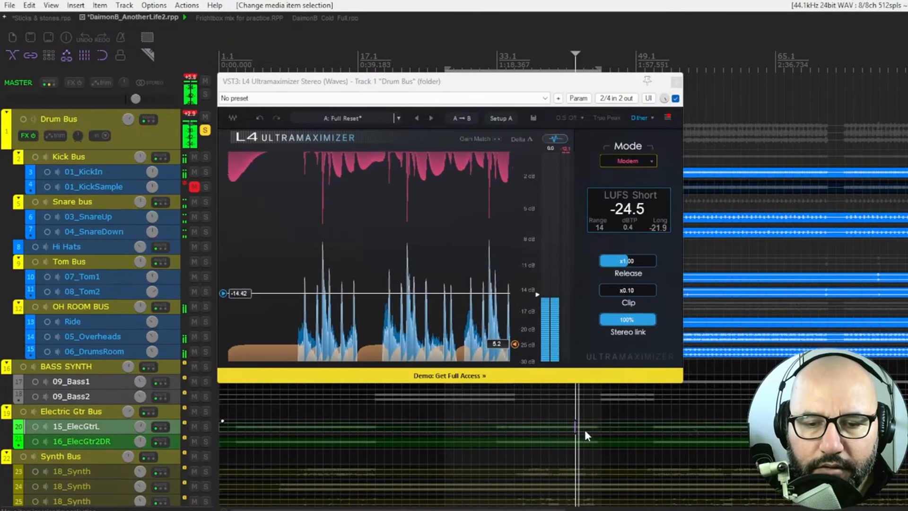
click(590, 431)
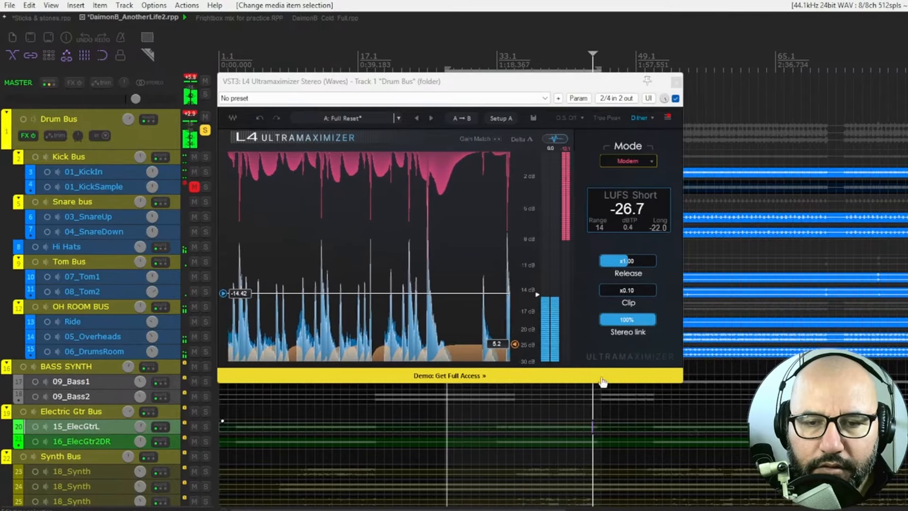
click(675, 99)
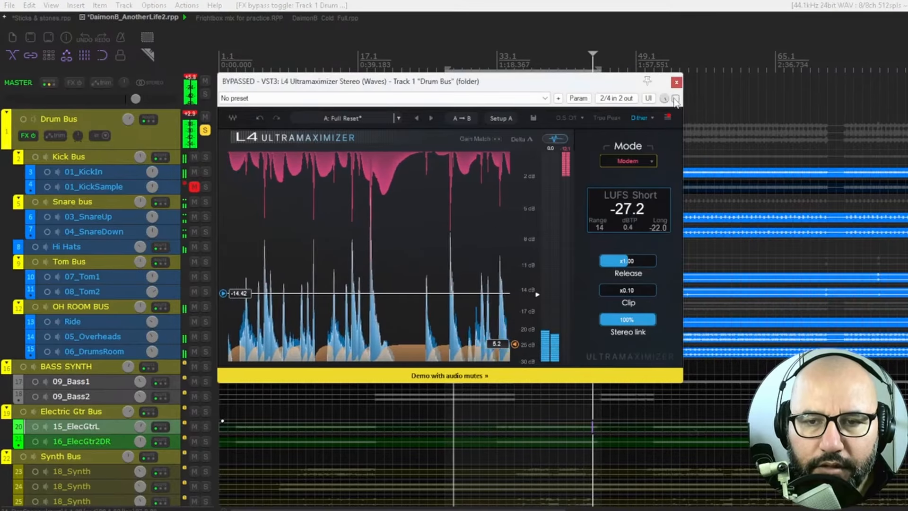
click(675, 99)
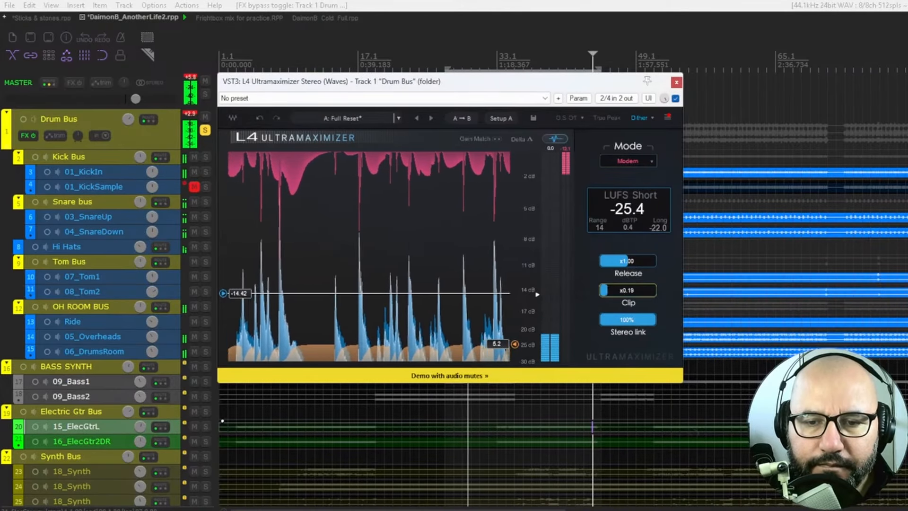
Step: Audition Clip at x10.00, reduce it to x0.72, and stop playback with the Drum Bus limiter bypassed
drag(636, 289, 657, 289)
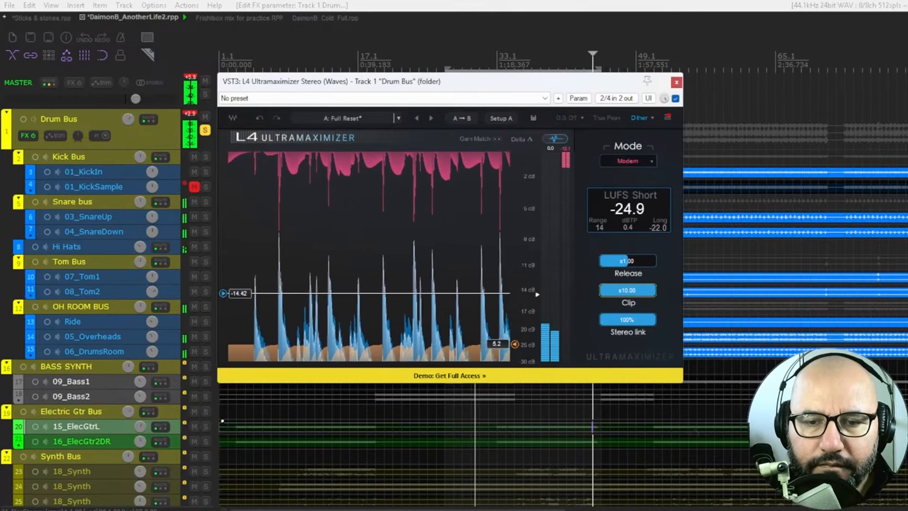
drag(654, 290, 624, 290)
key(space)
click(675, 98)
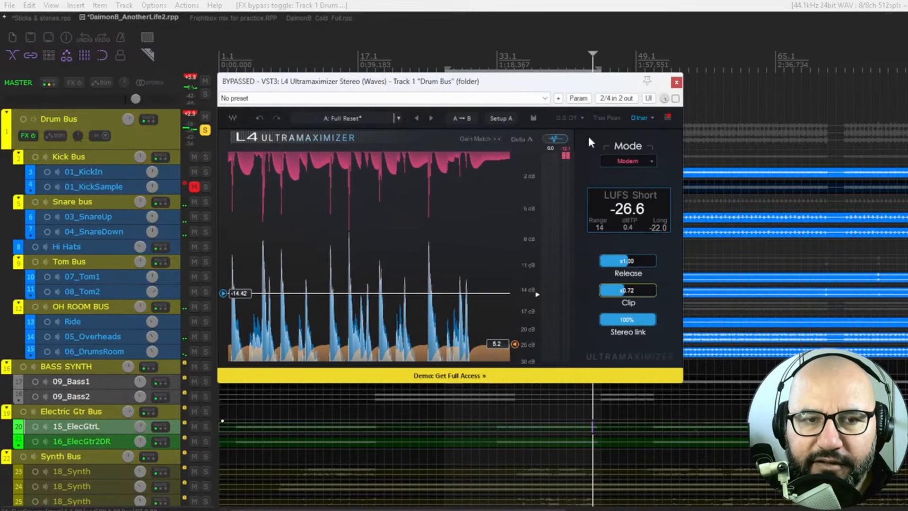
Step: Switch to the Frightbox mix for practice project and play the 15 Bass track with its limiter bypassed
click(206, 21)
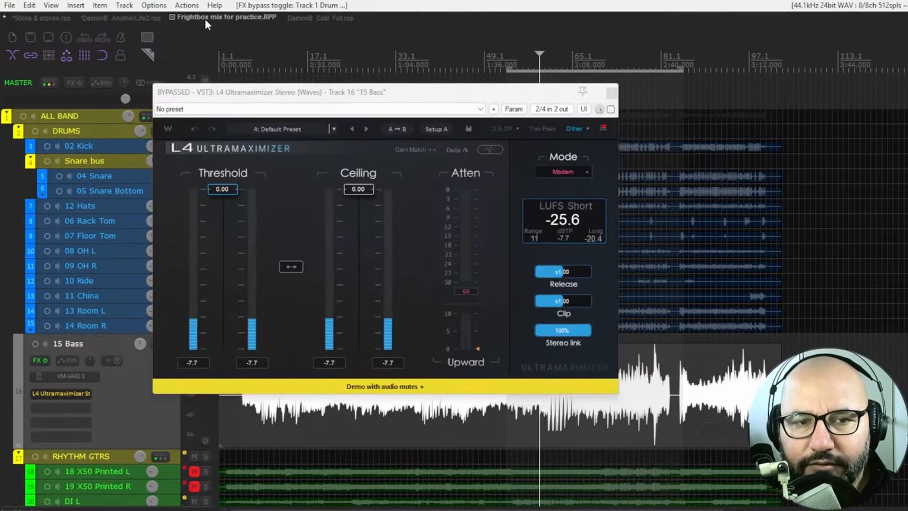
scroll(693, 381, up, 5)
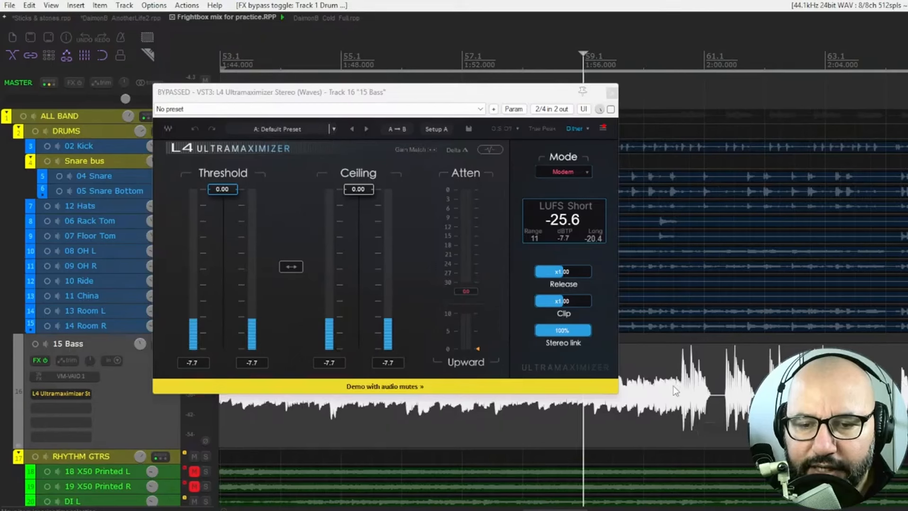
key(space)
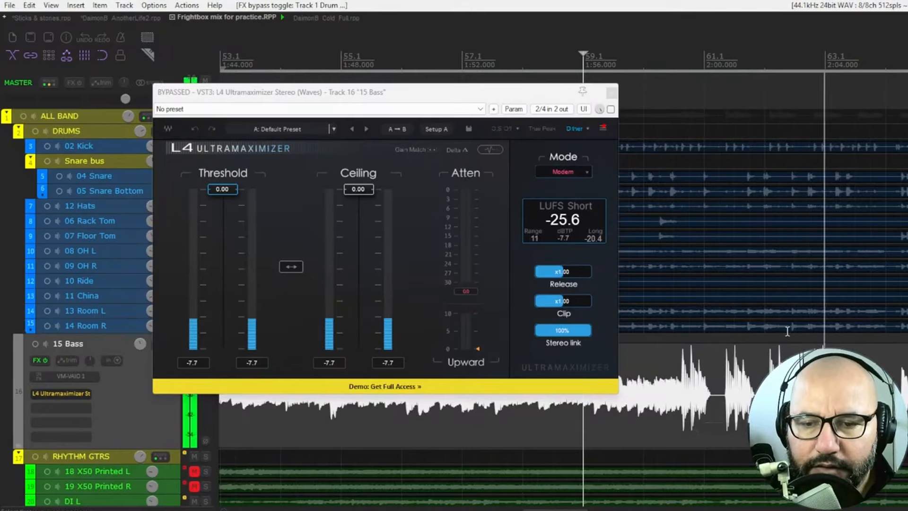
key(space)
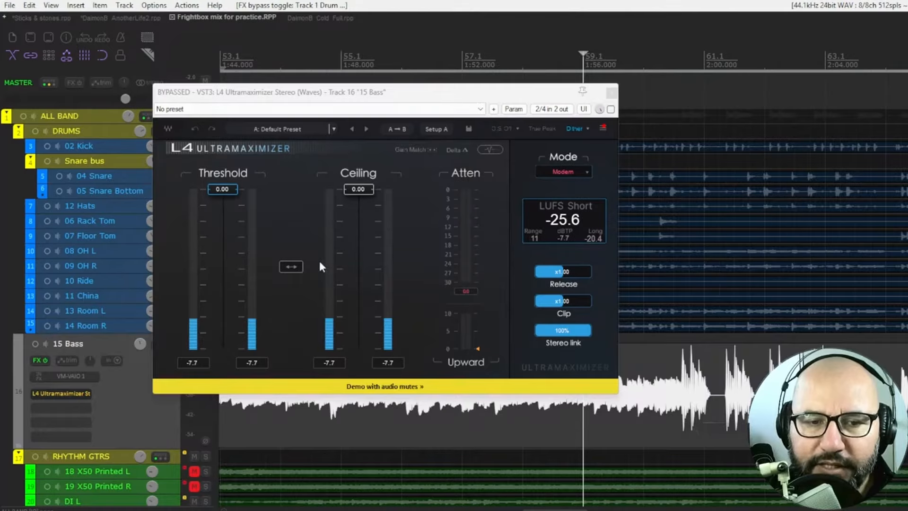
key(space)
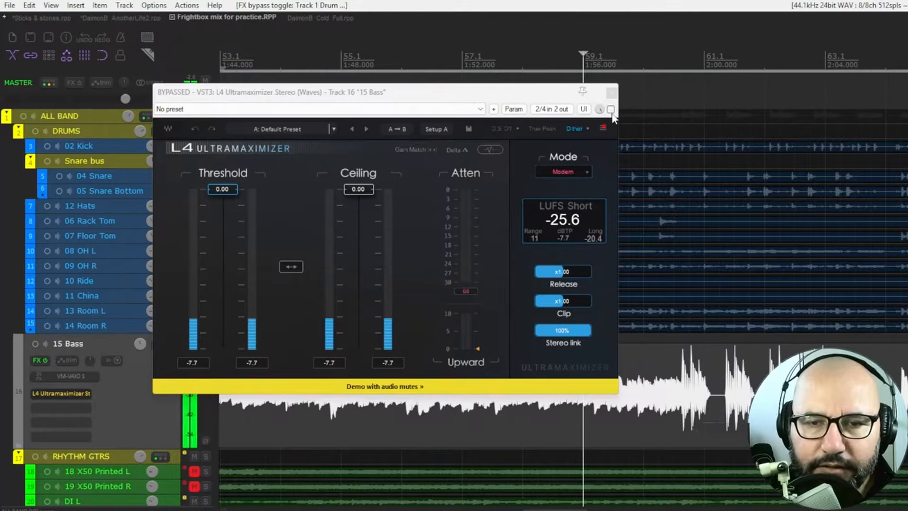
Step: Activate the limiter on 15 Bass and lower the linked Threshold and Ceiling to -13.99
click(611, 110)
drag(296, 265, 296, 278)
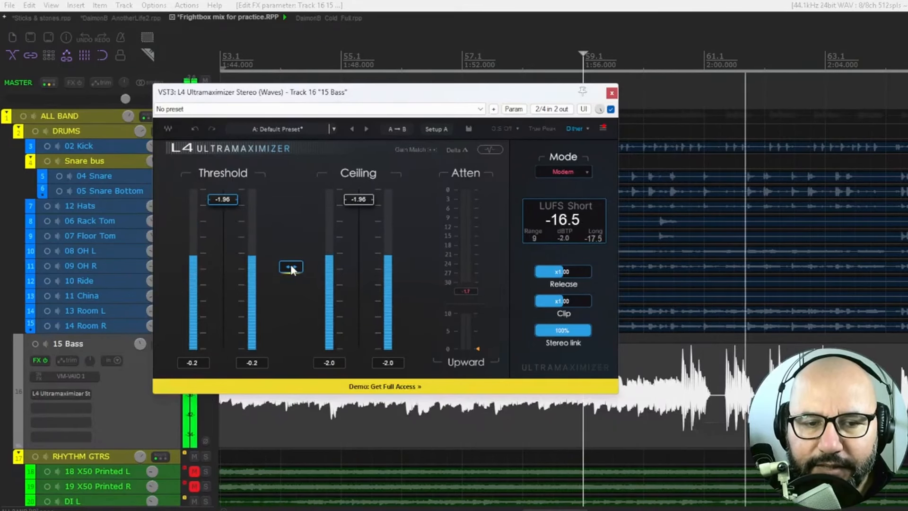
drag(290, 263, 290, 338)
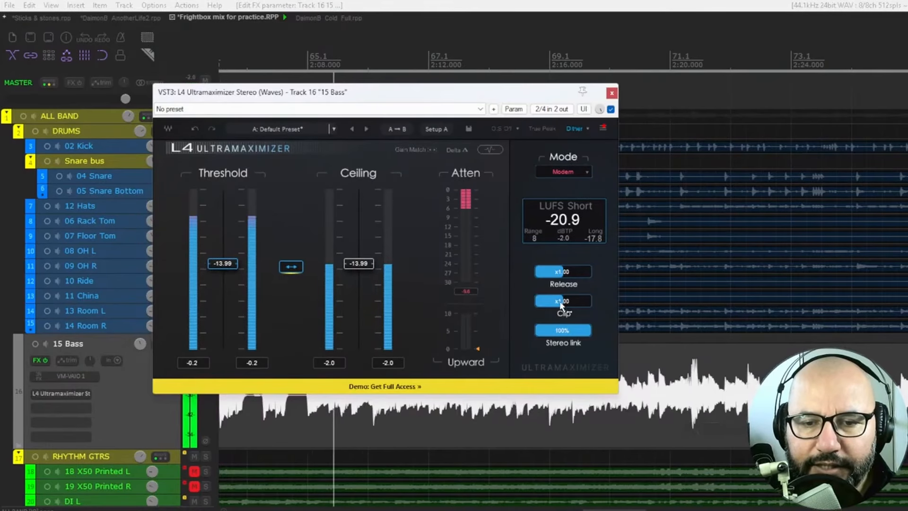
Step: Set the bass limiter's Clip to x10.00, and restart playback to hear its effect
drag(562, 302, 591, 301)
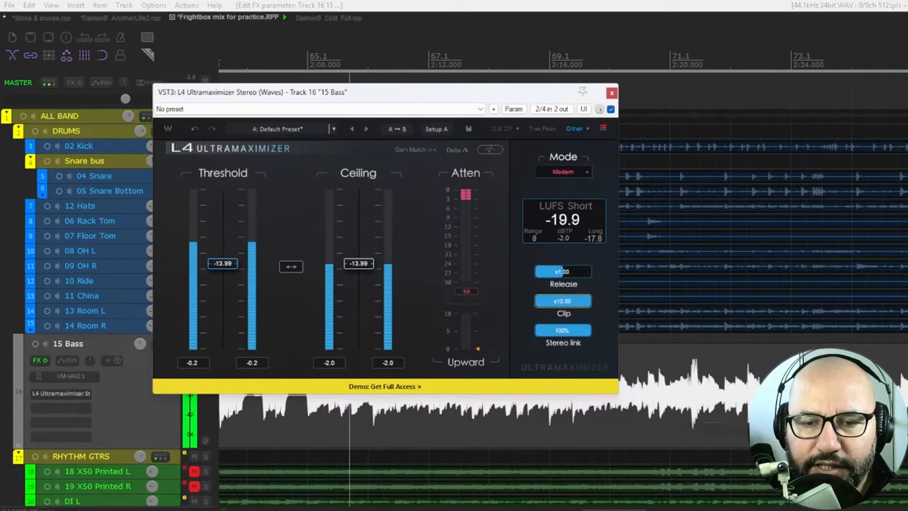
key(space)
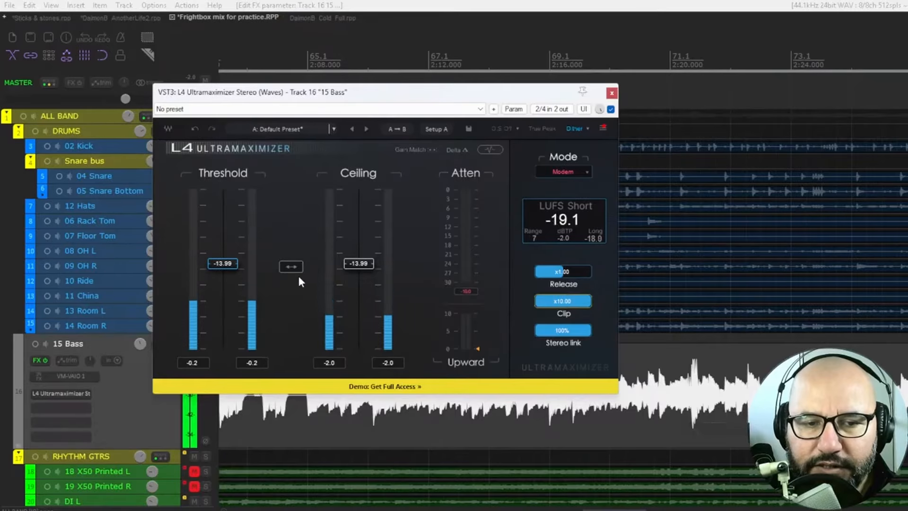
key(space)
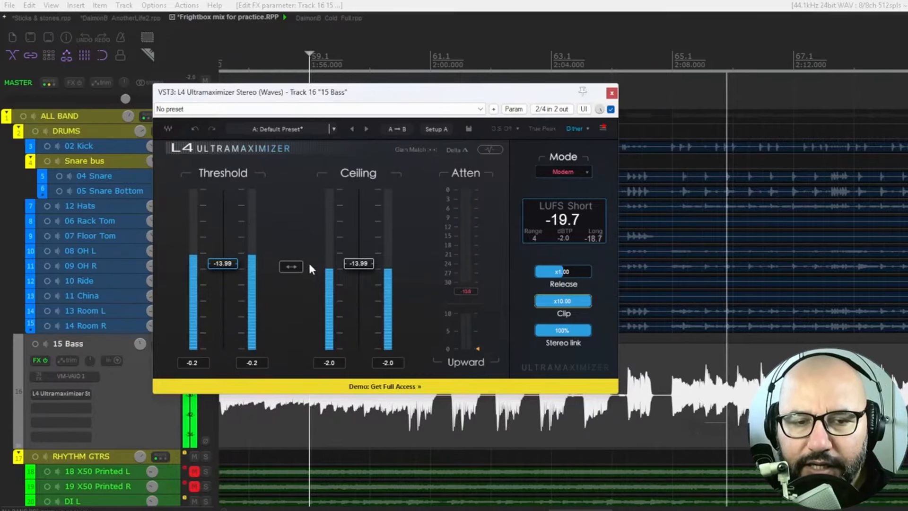
Step: Raise the bass limiter's linked Threshold and Ceiling to -12.42, and restart playback
drag(293, 268, 292, 258)
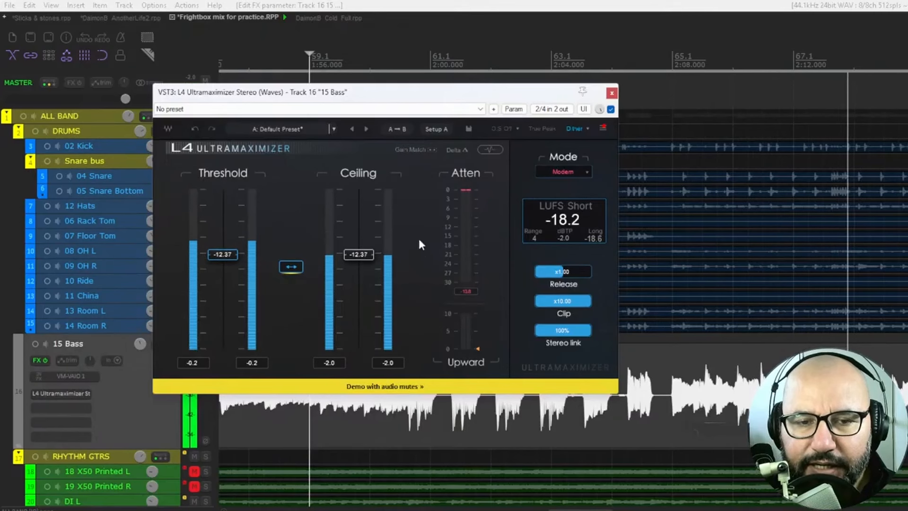
key(space)
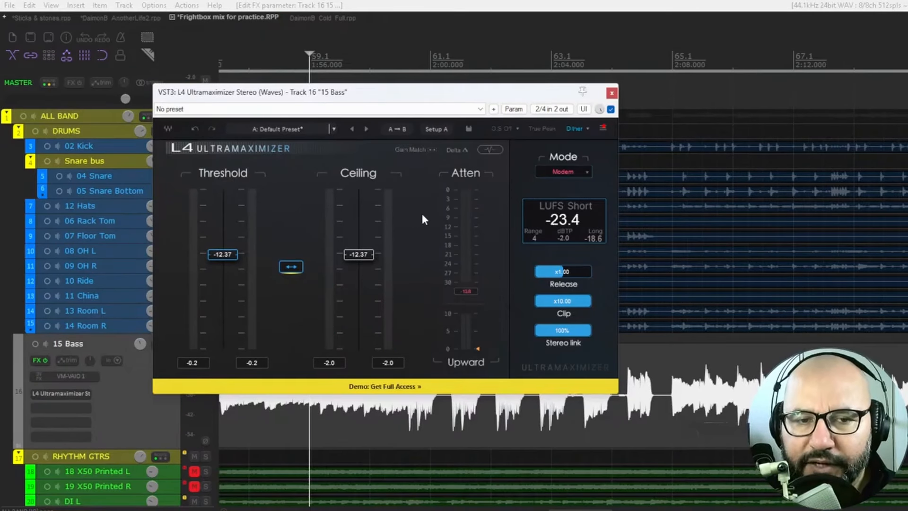
key(space)
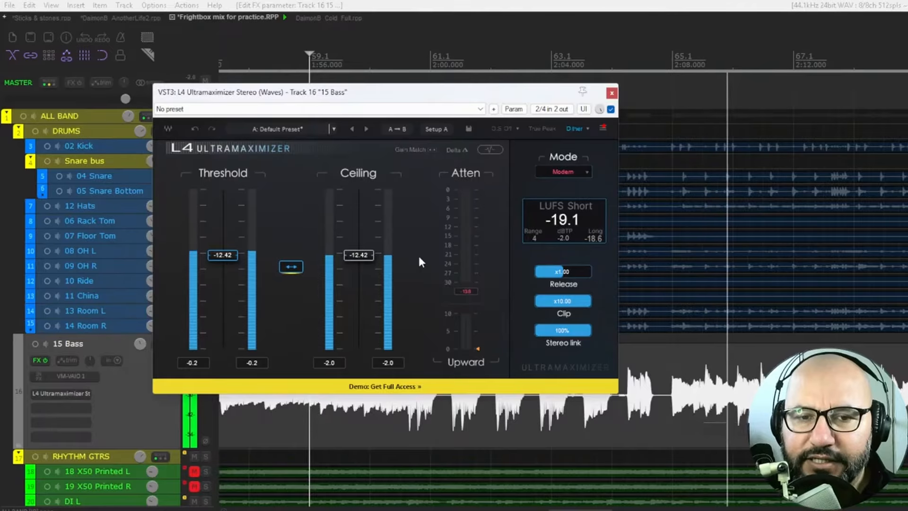
Step: Raise only the Ceiling to -9.93, and compare the bass with the limiter bypassed and active
drag(359, 255, 359, 242)
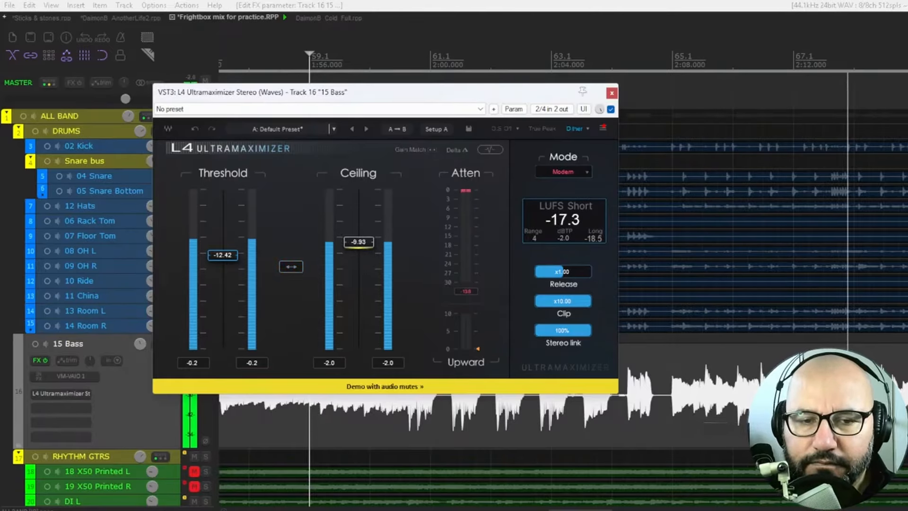
click(611, 109)
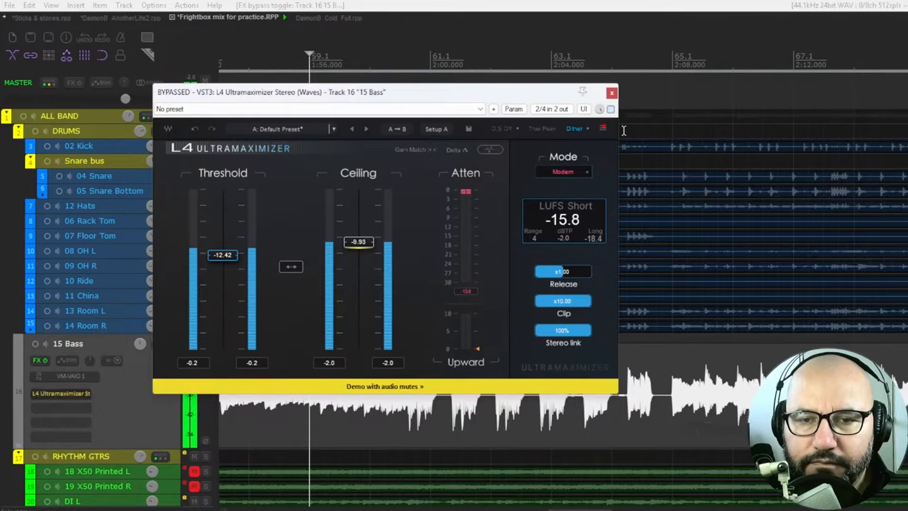
click(611, 109)
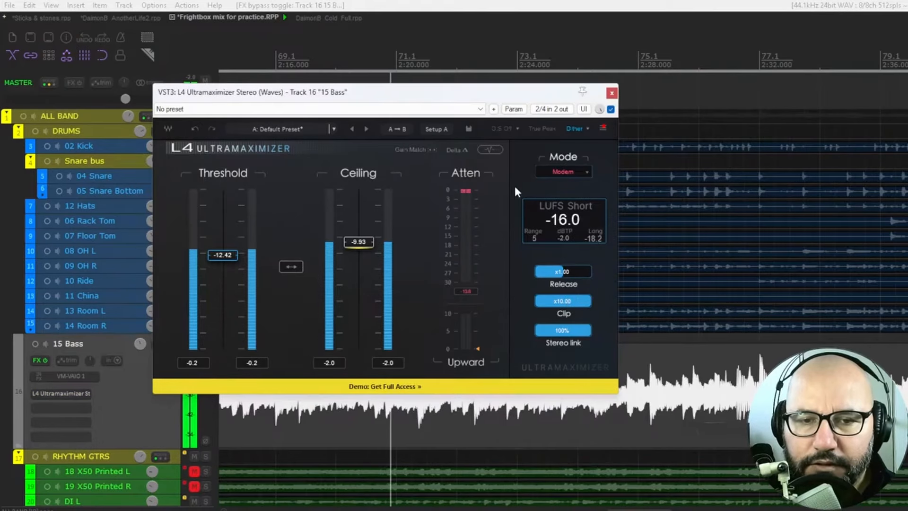
Step: Show the limiter's waveform view and audition the Delta signal on the bass, returning to the normal output
click(485, 150)
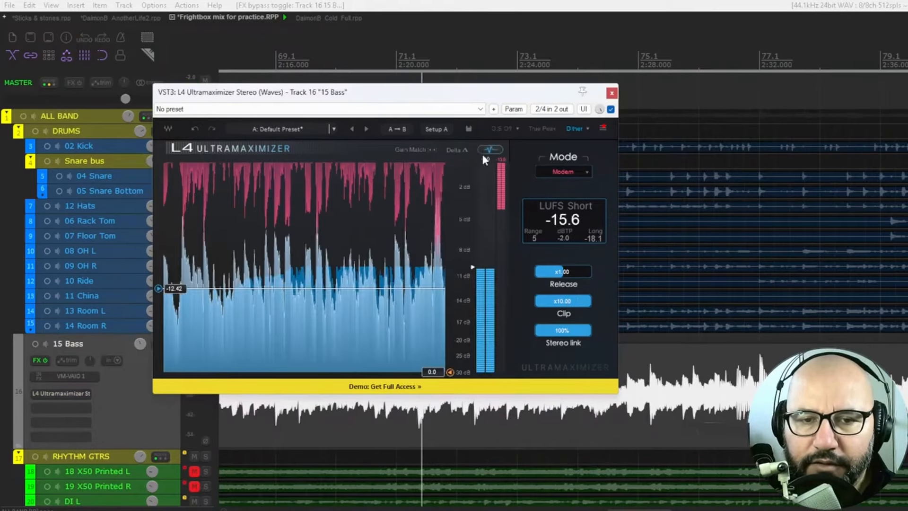
click(457, 150)
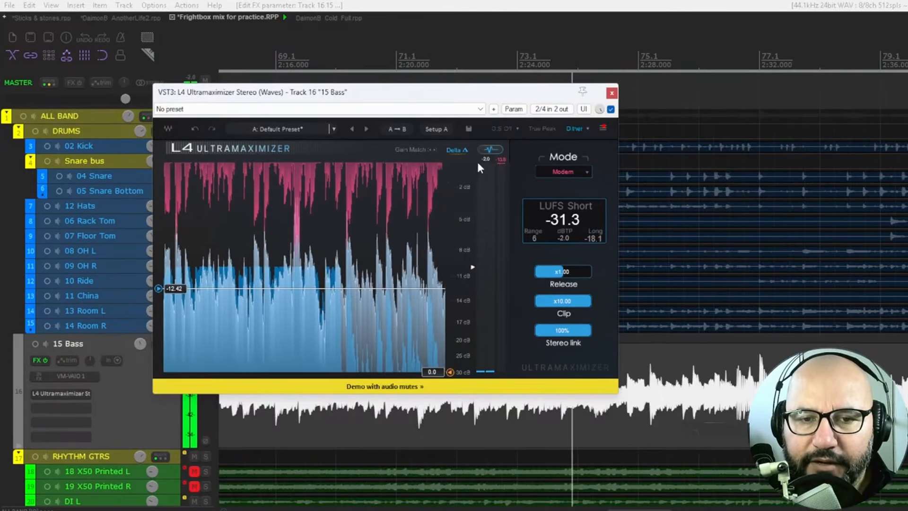
click(454, 152)
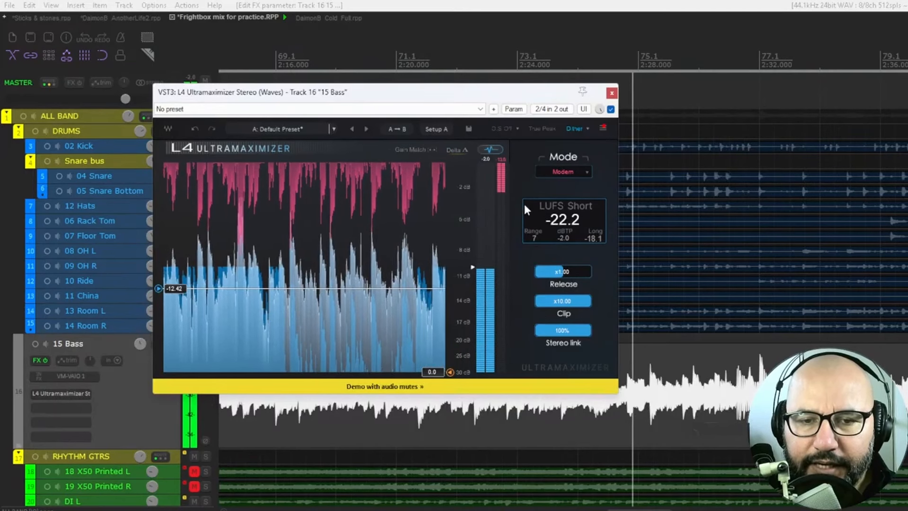
Step: Return the limiter to its fader view and raise the Upward amount to between 5 and 10
click(491, 149)
drag(478, 349, 478, 323)
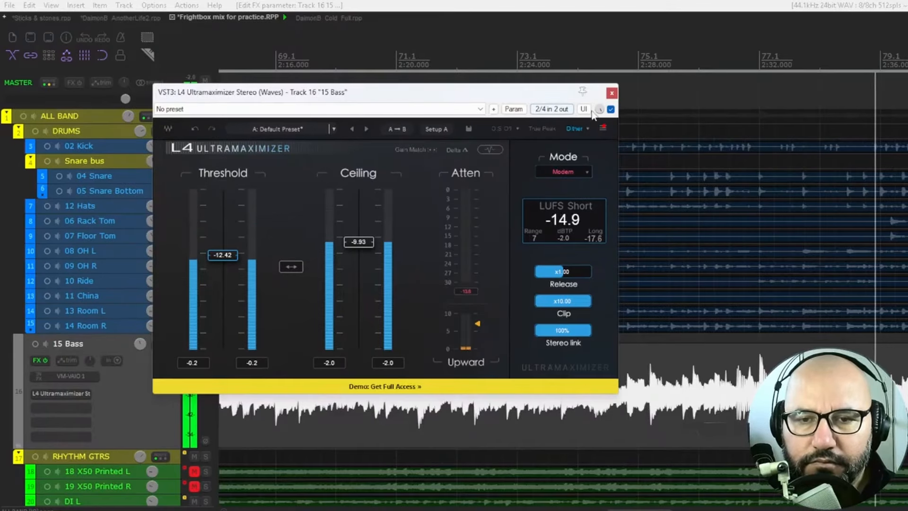
Step: Compare the bass track repeatedly with the L4 limiter bypassed and active, leaving it bypassed
click(611, 110)
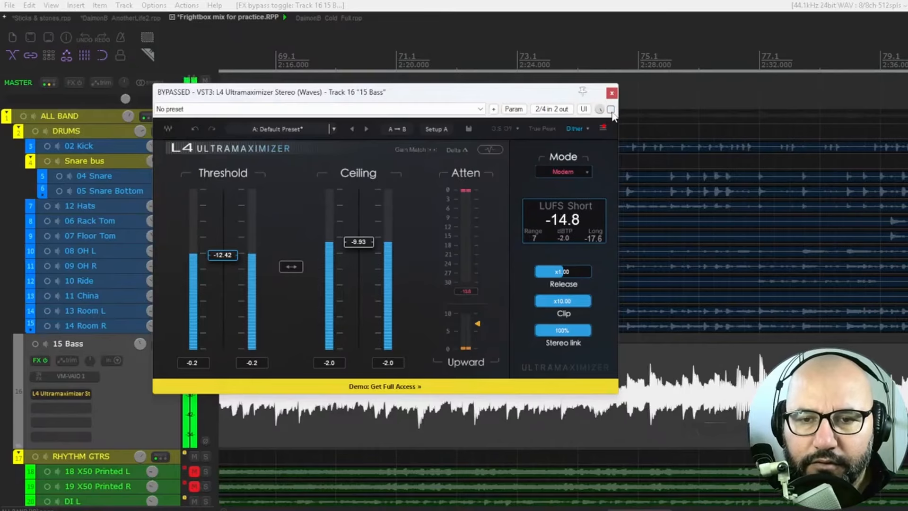
click(610, 109)
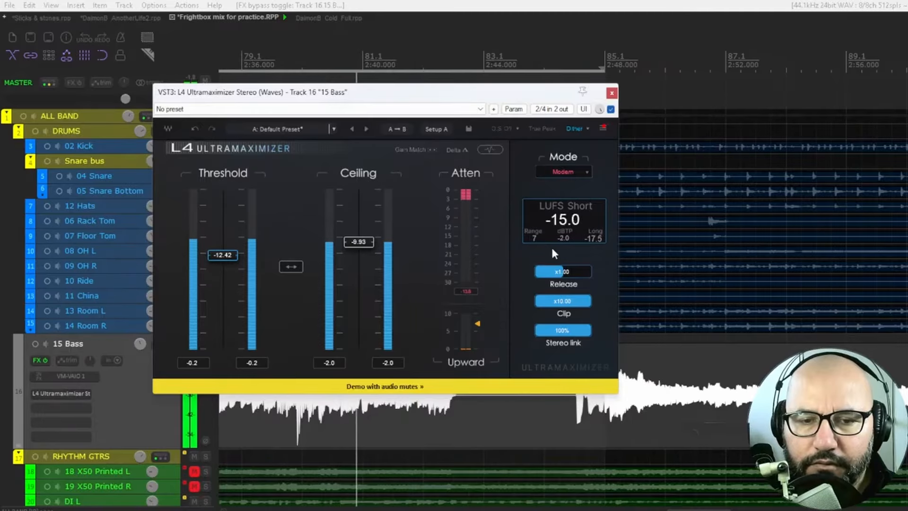
click(610, 110)
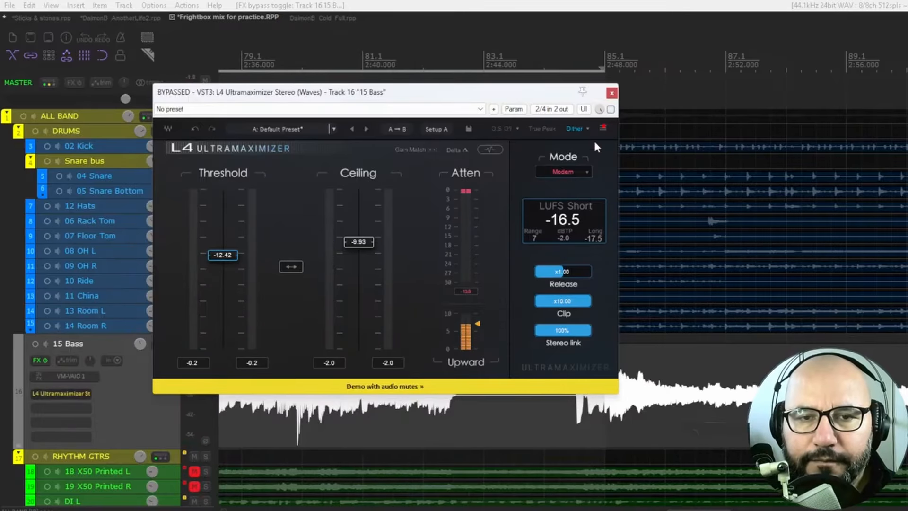
Step: Switch to the DaimonB_Cold_Full.rpp project and set the Master Track limiter's Ceiling to -1.00
click(316, 18)
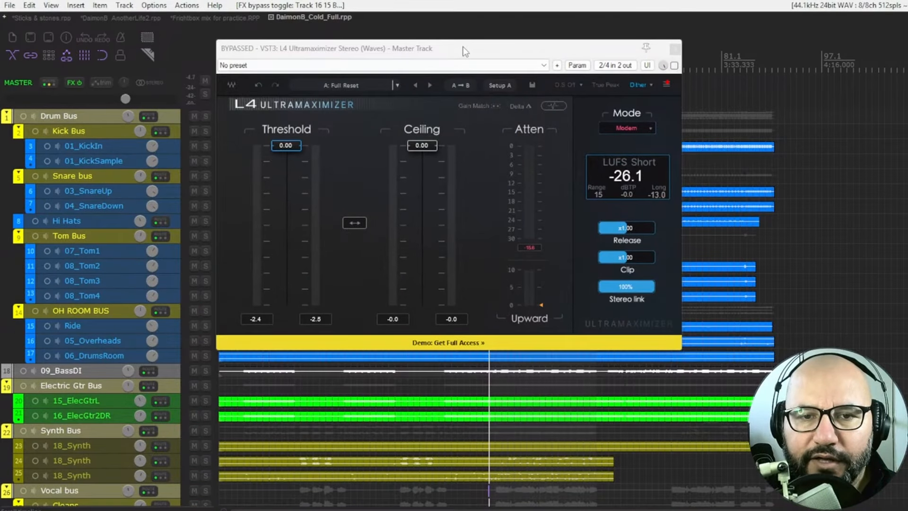
click(466, 51)
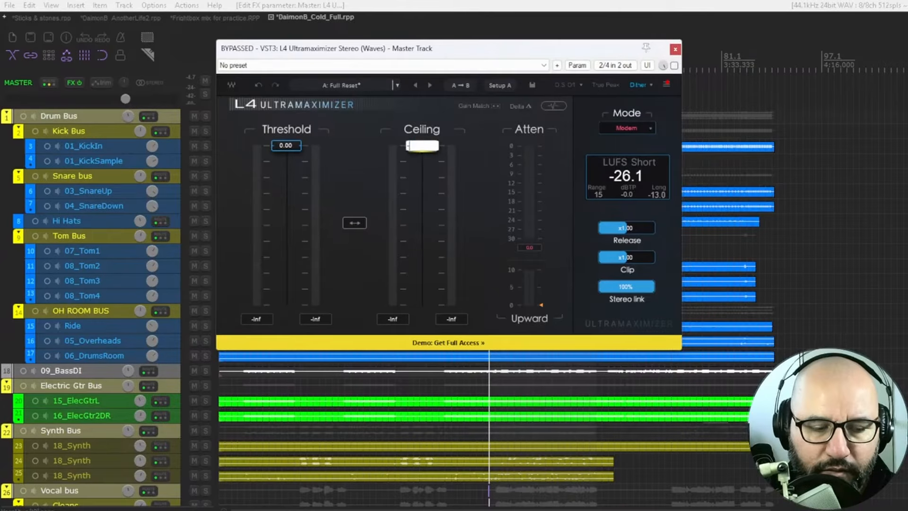
key(Return)
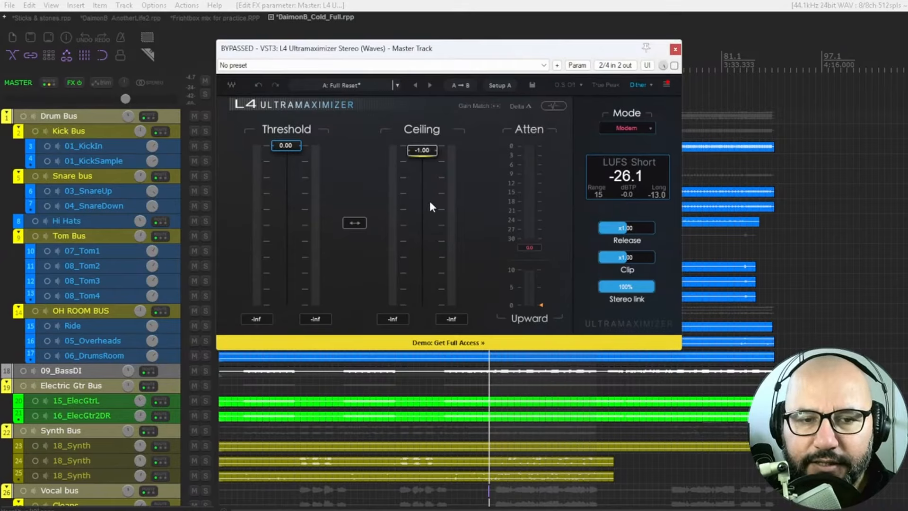
Step: Play the full mix from the edit cursor with the master limiter bypassed, and restart playback
key(space)
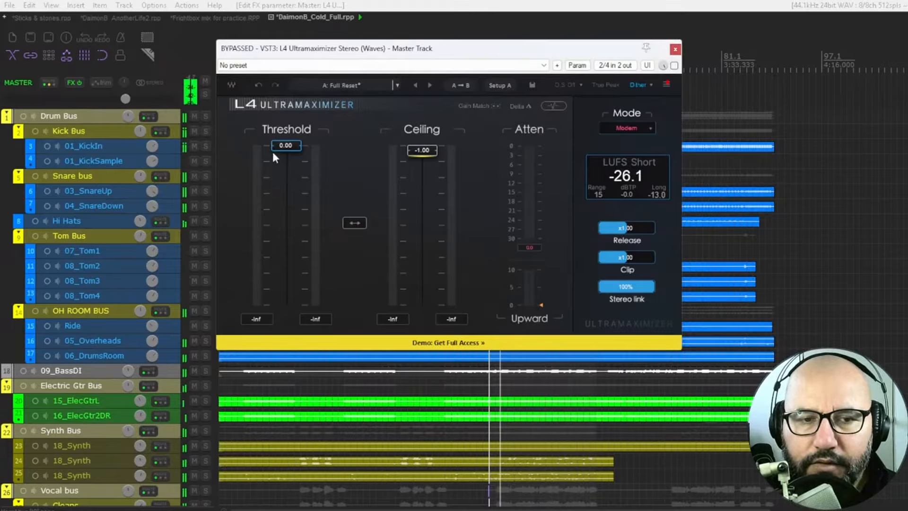
key(space)
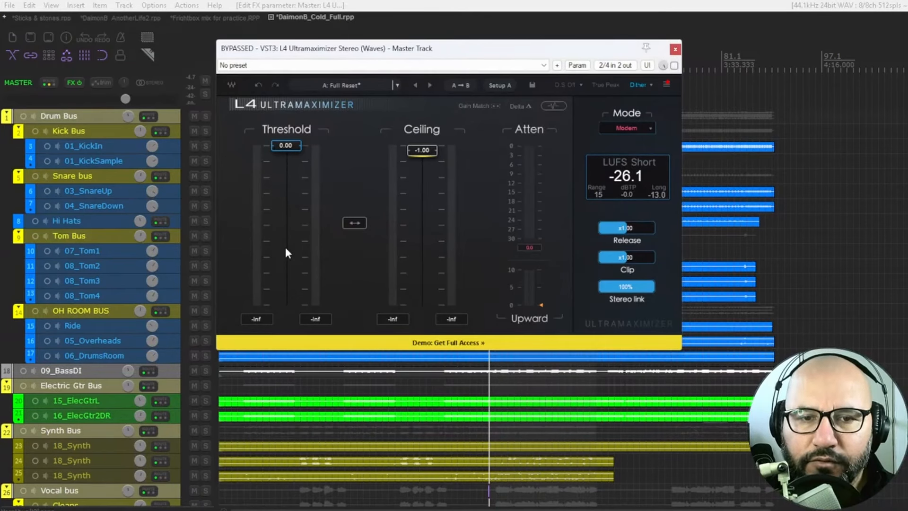
key(space)
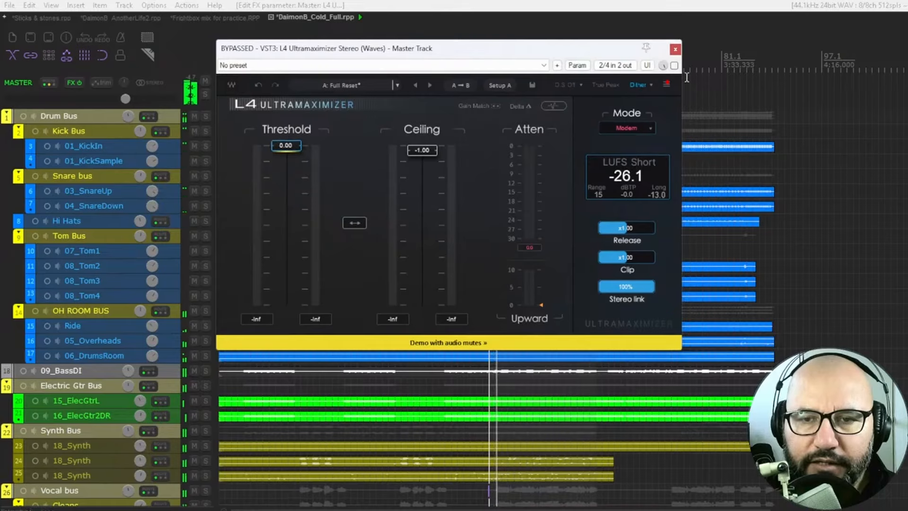
Step: Activate the master limiter, show its waveform view and lower the Threshold to -3.45 during playback
click(674, 65)
click(293, 146)
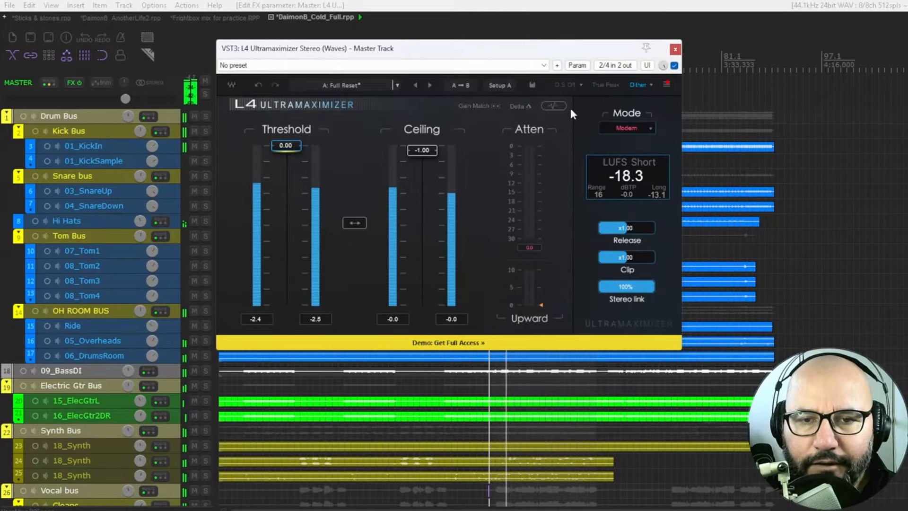
click(555, 106)
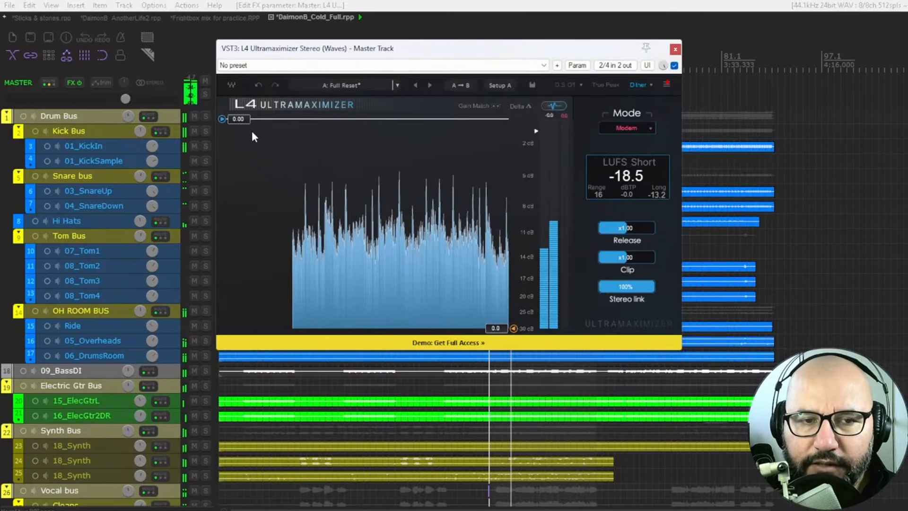
drag(241, 120, 241, 159)
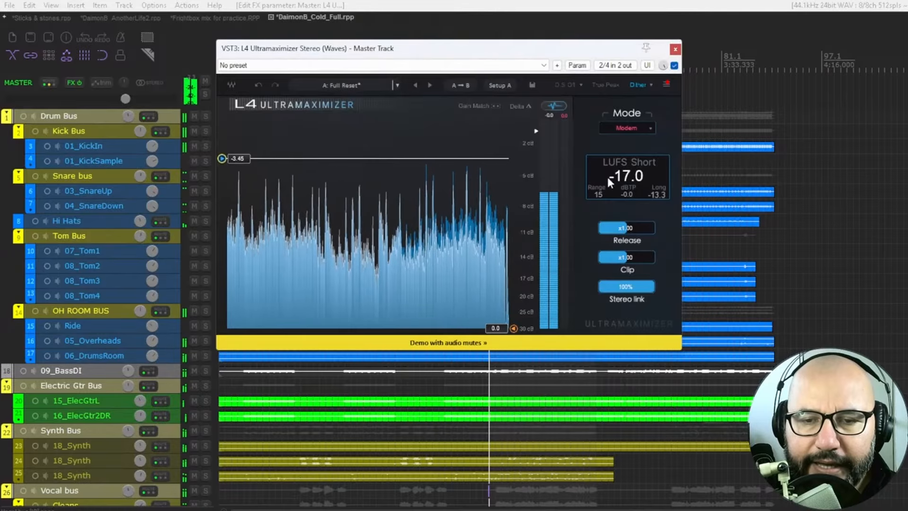
key(space)
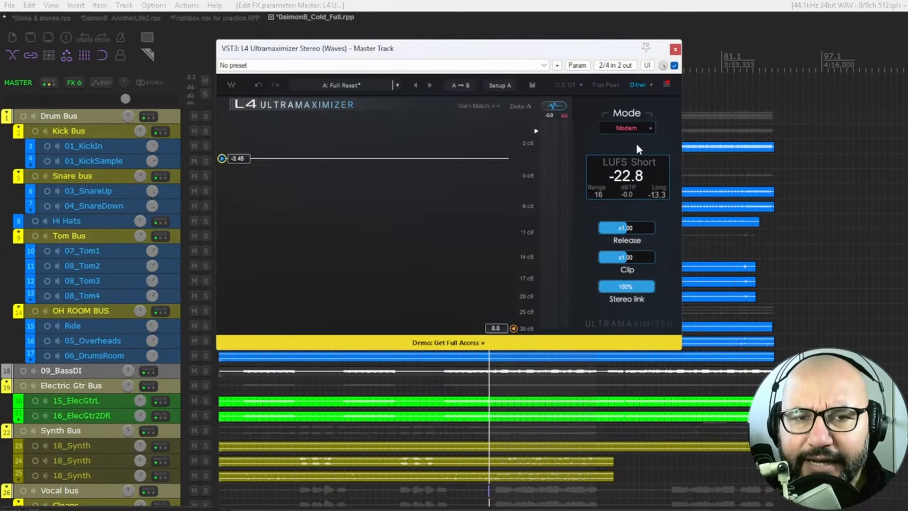
Step: Replay the mix and lower the master limiter's Threshold to -10.00, settling at -8.80
key(space)
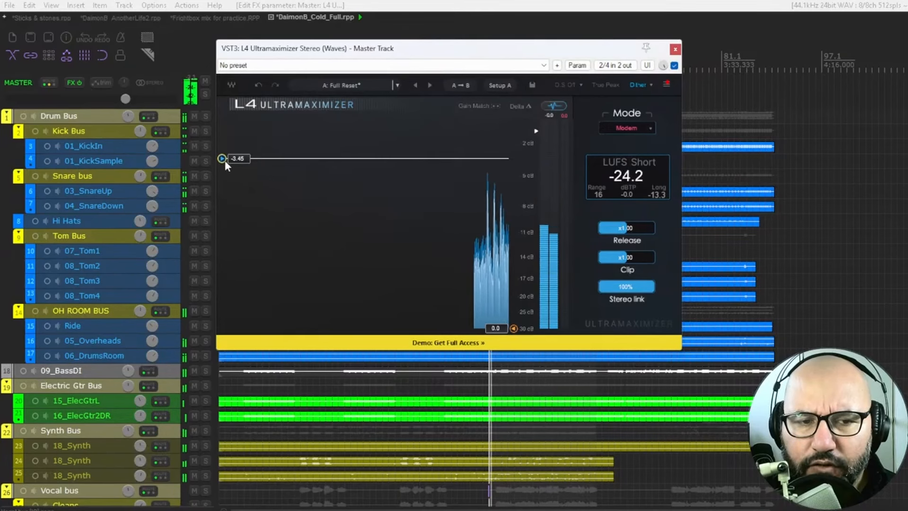
drag(222, 159, 222, 188)
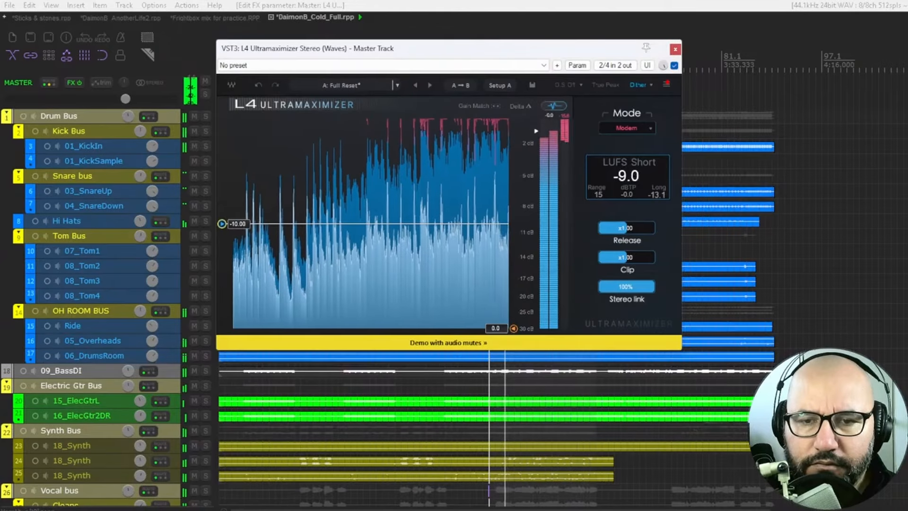
drag(221, 223, 221, 213)
key(space)
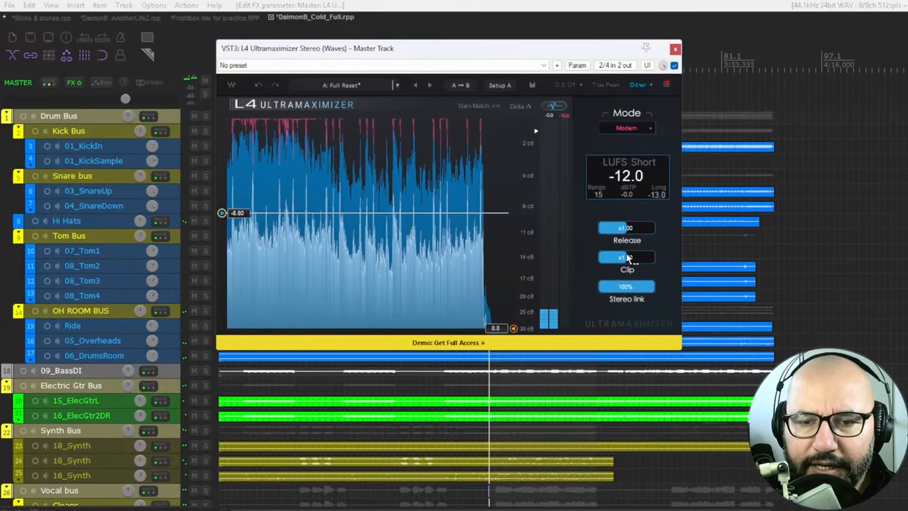
Step: Reduce the limiter's Clip to x0.10, and fine-tune the Threshold to -8.92 during playback
drag(634, 258, 601, 258)
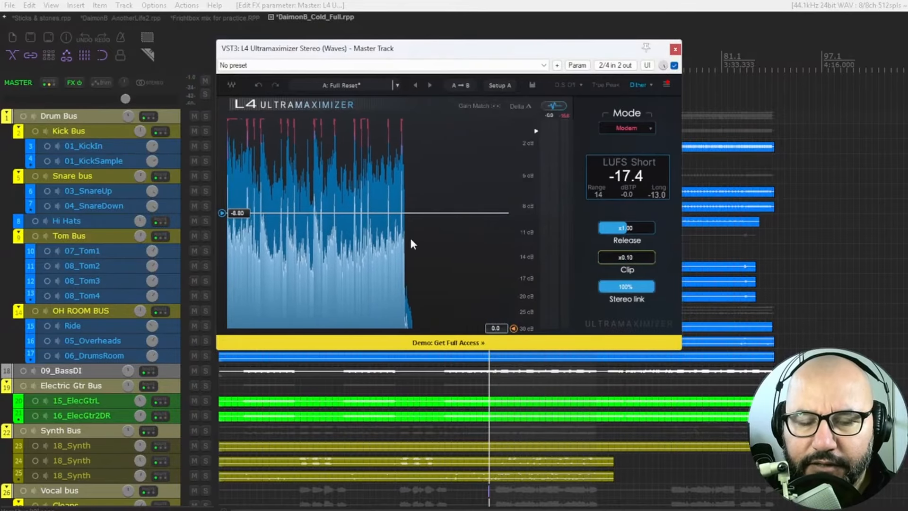
key(space)
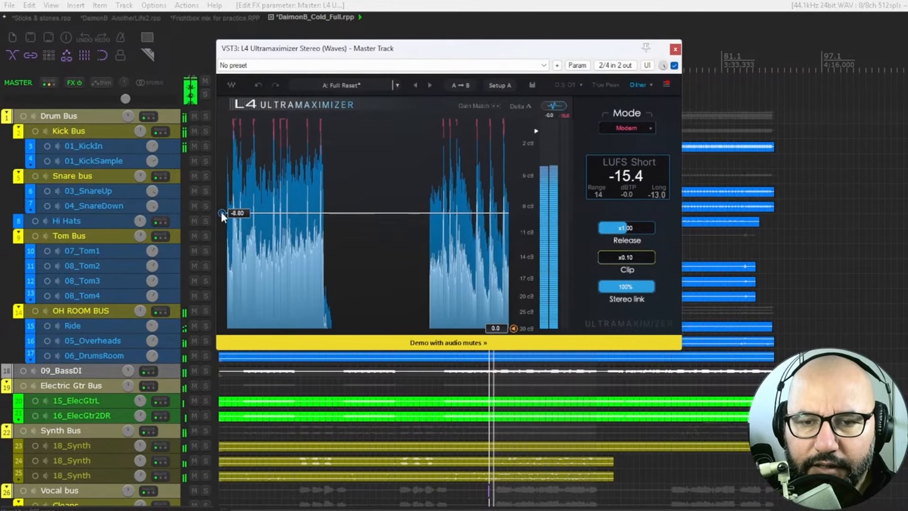
drag(222, 213, 222, 214)
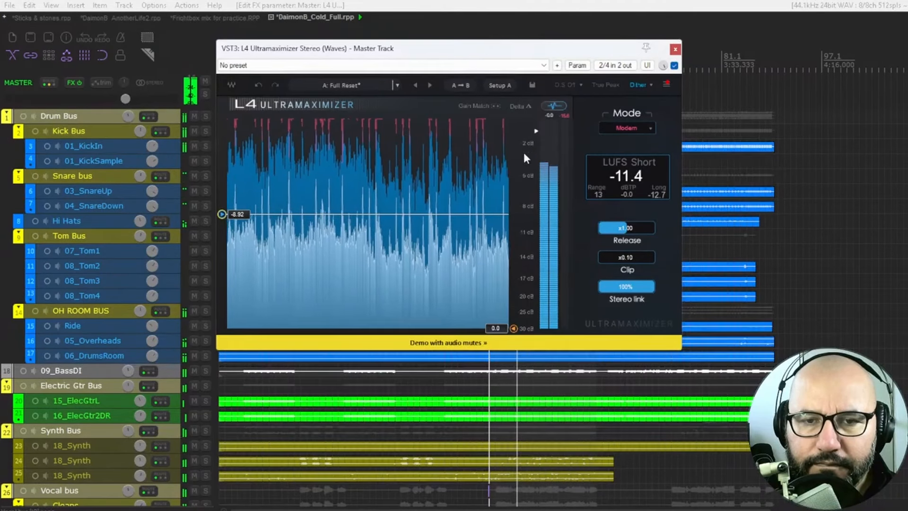
Step: In the limiter's fader view, raise Upward to just under 5 and compare the mix with the limiter bypassed and active
click(552, 106)
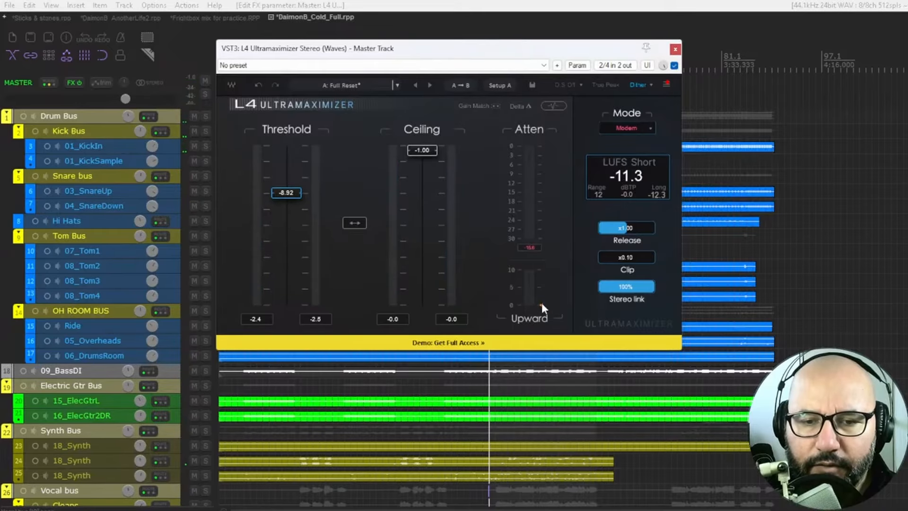
drag(541, 305, 541, 289)
click(674, 66)
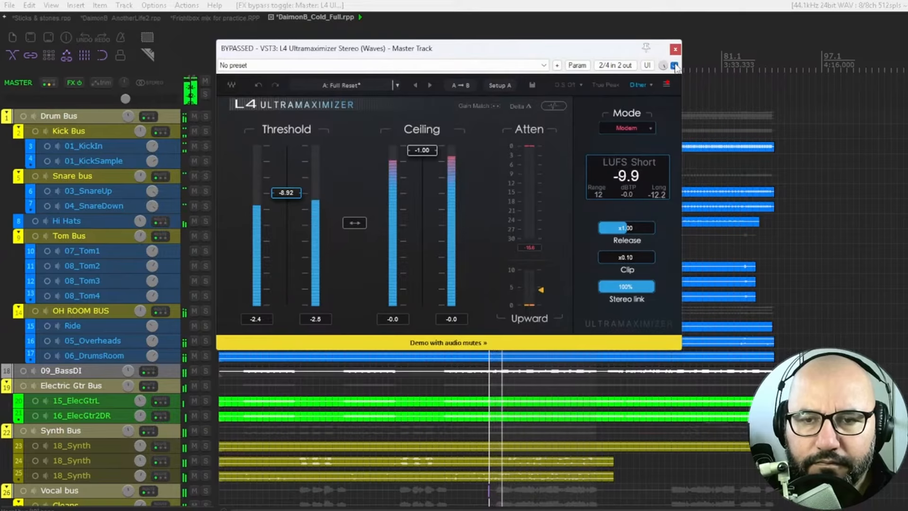
click(674, 65)
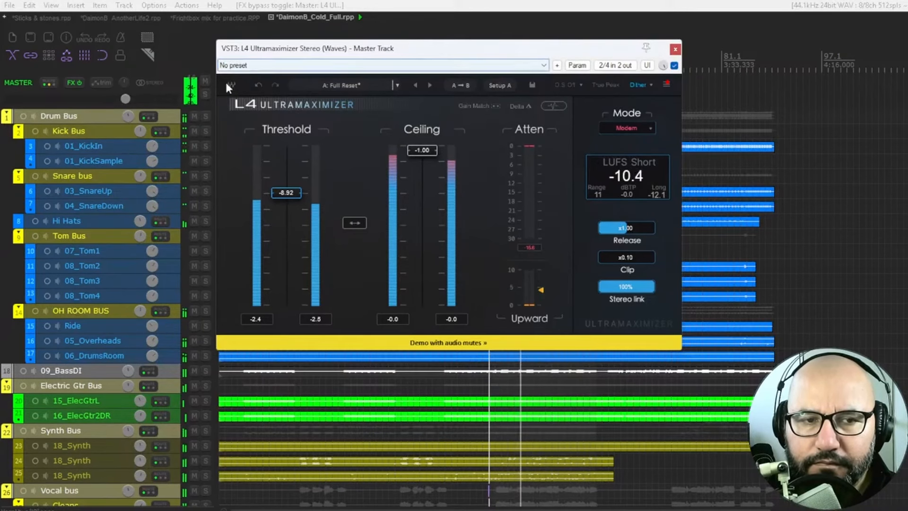
Step: Move the limiter window clear of the tracks and audition the Drum Bus in solo, returning to the full mix
click(206, 117)
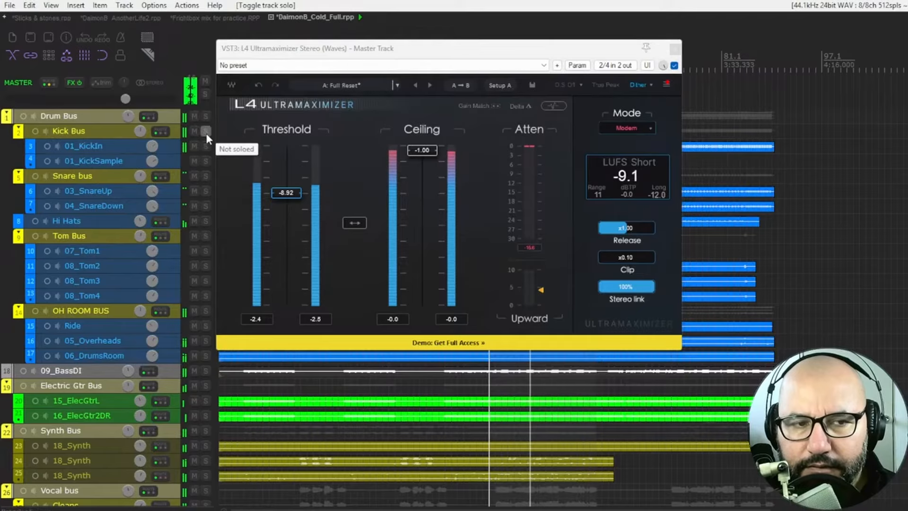
click(205, 117)
drag(287, 50, 367, 50)
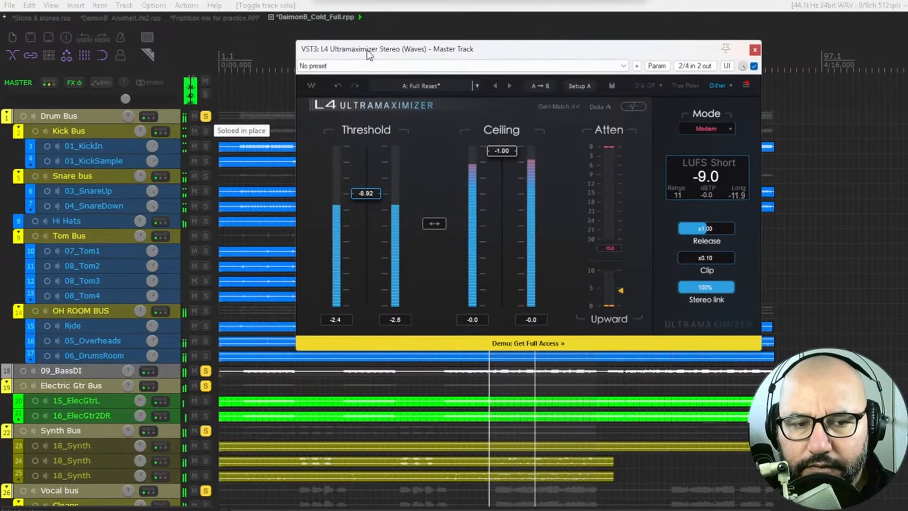
click(205, 117)
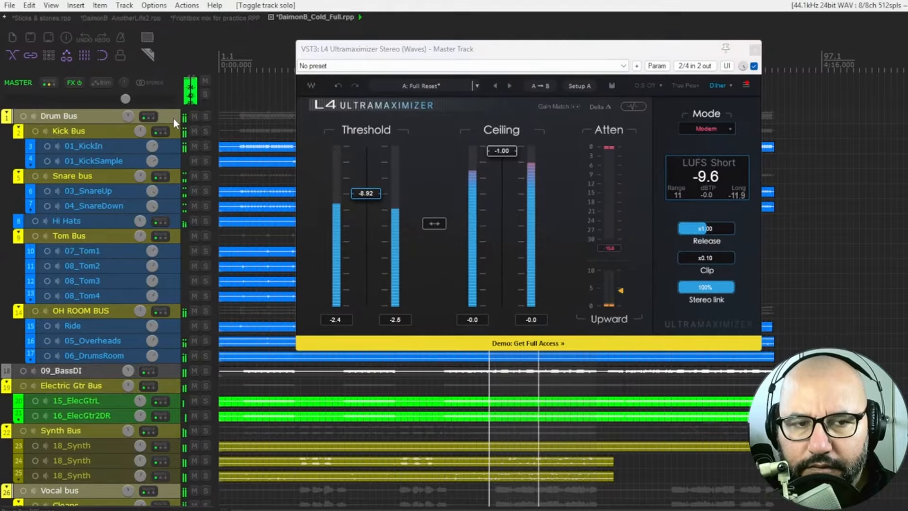
click(205, 116)
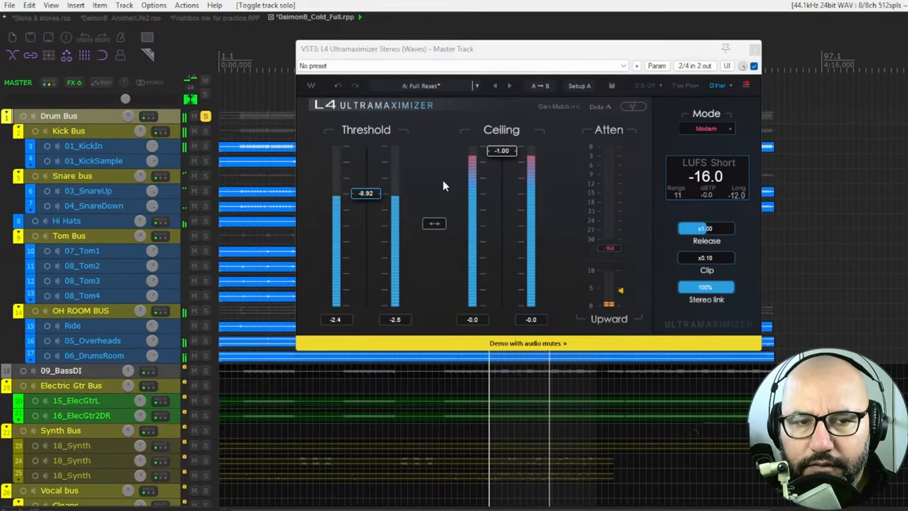
click(205, 116)
Step: Audition 09_BassDI, the Electric Gtr Bus and the Synth Bus one at a time in solo, restoring the full mix each time
click(205, 370)
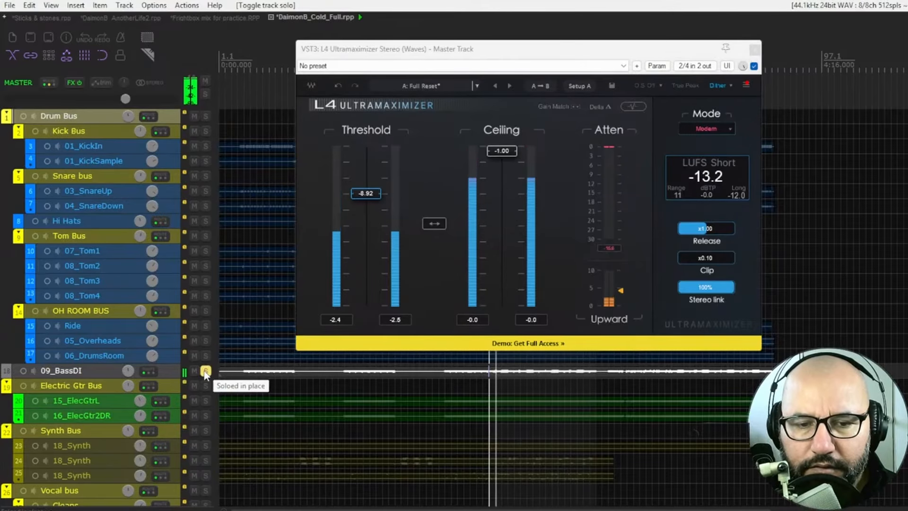
click(205, 371)
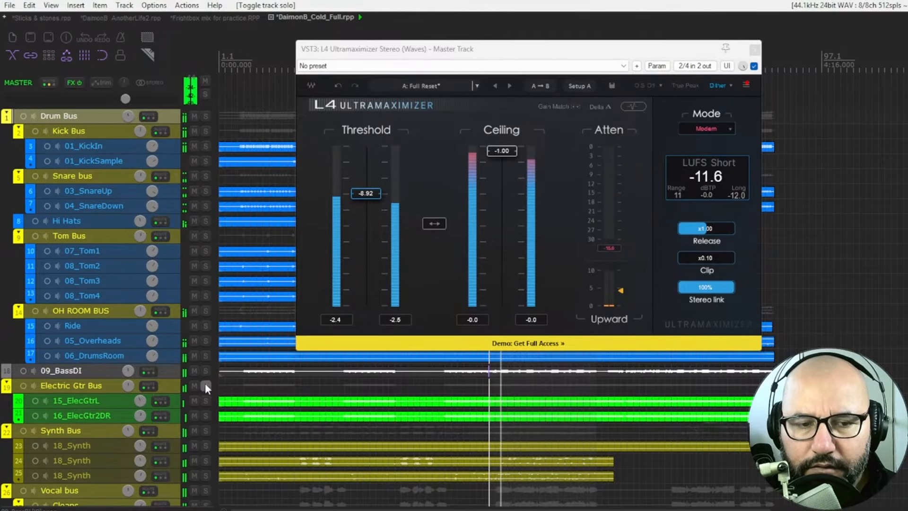
click(206, 385)
click(206, 385)
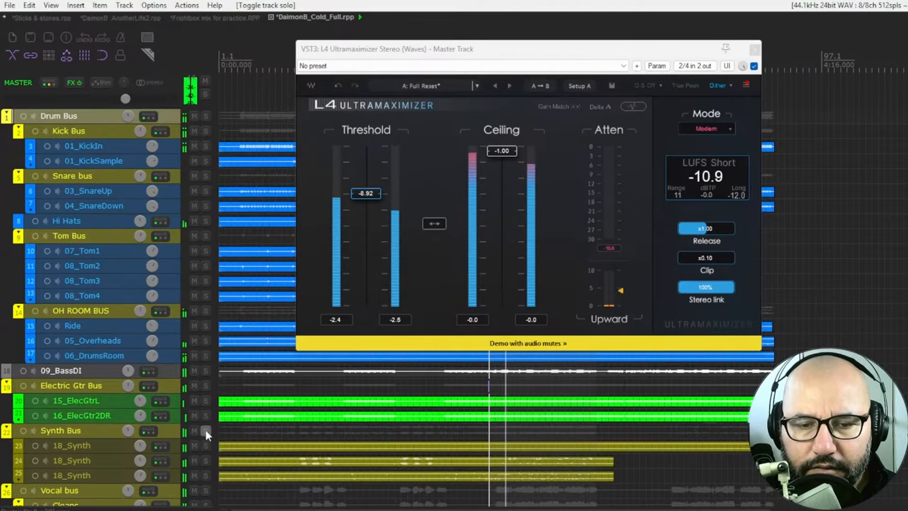
click(205, 430)
click(206, 430)
Step: Solo the Electric Gtr Bus with the limiter bypassed and active, then repeat the comparison on the full mix
click(206, 386)
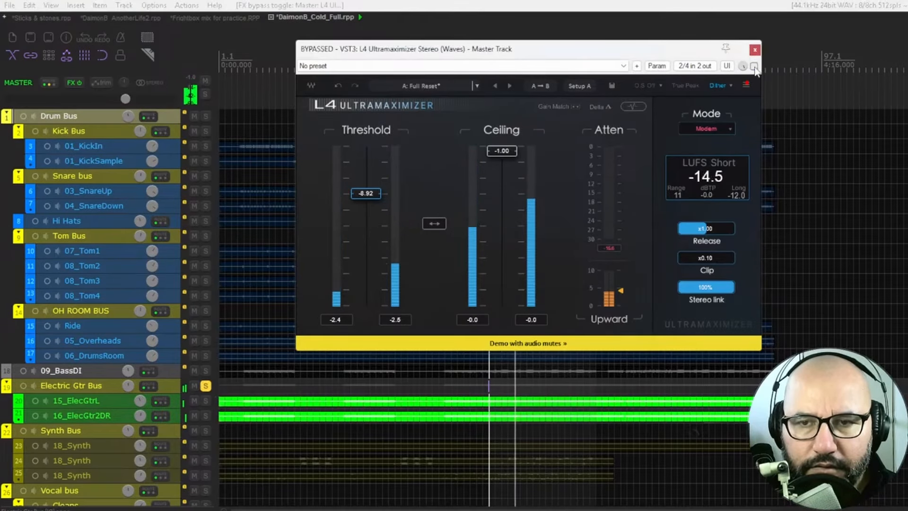
click(205, 386)
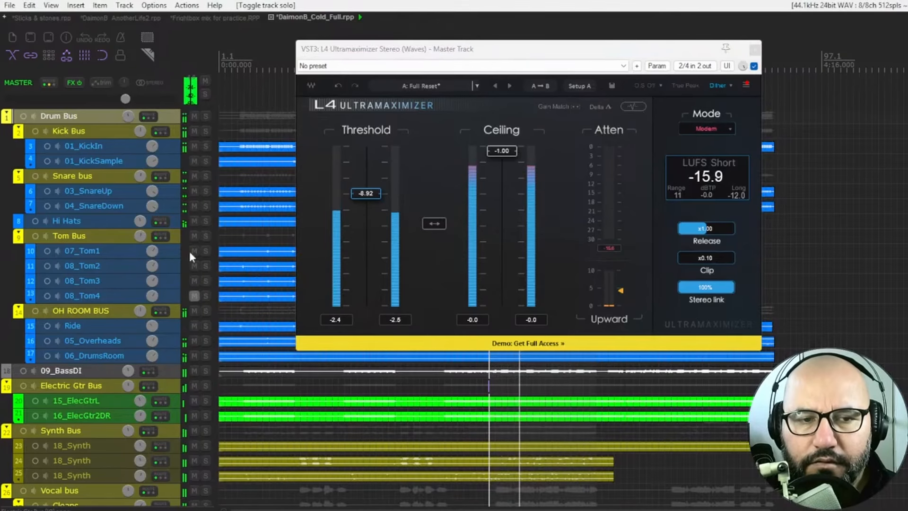
click(754, 66)
click(754, 67)
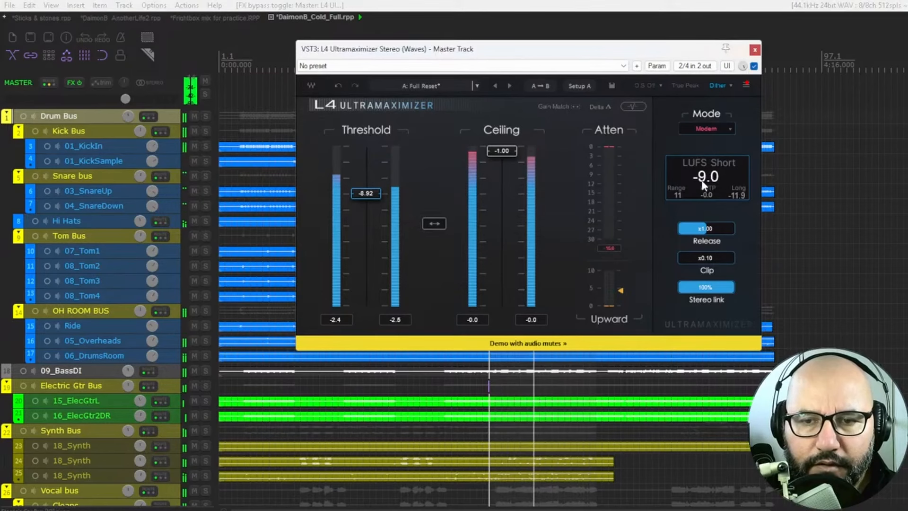
Step: Replay the full mix from the edit cursor with the master limiter active, and stop playback
key(space)
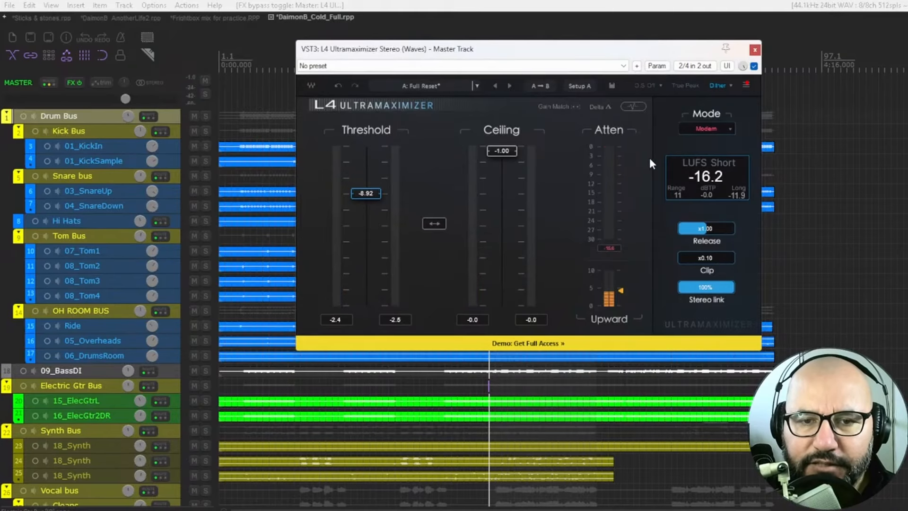
key(space)
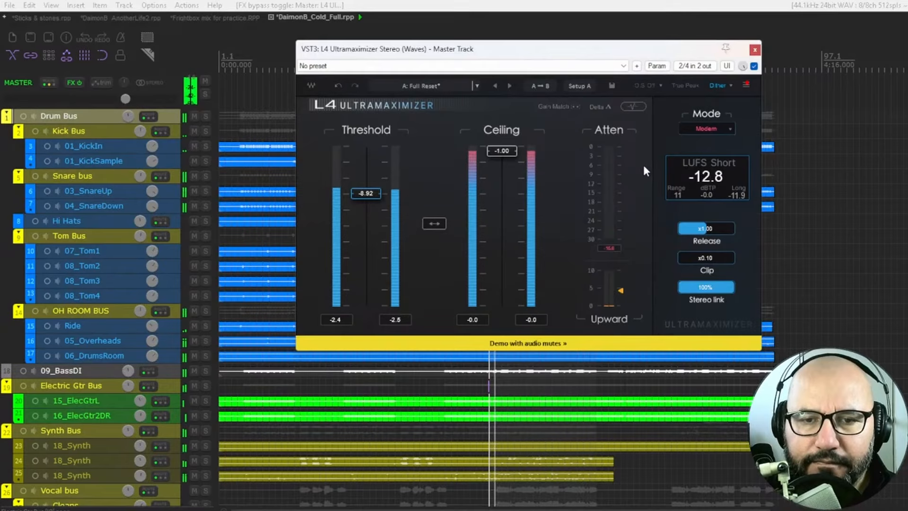
key(space)
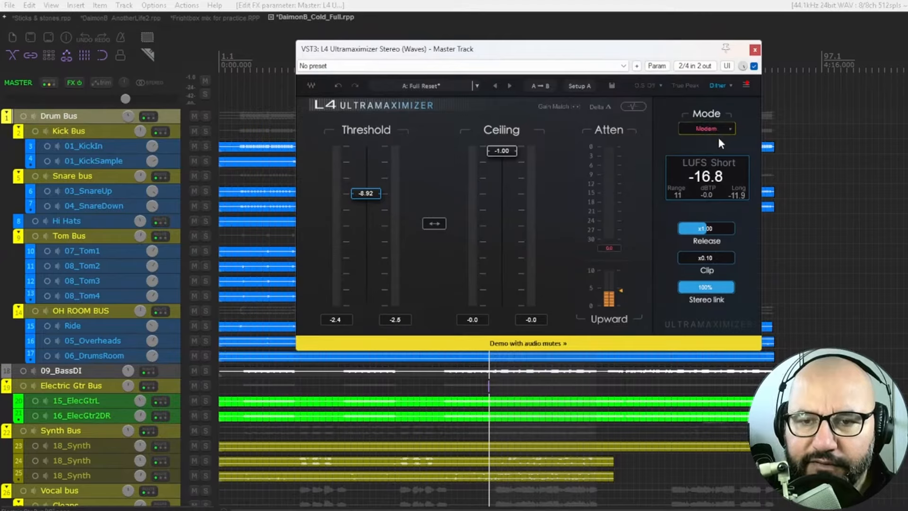
Step: Play the full mix while switching the master limiter's mode to Smooth and on to Aggressive
key(space)
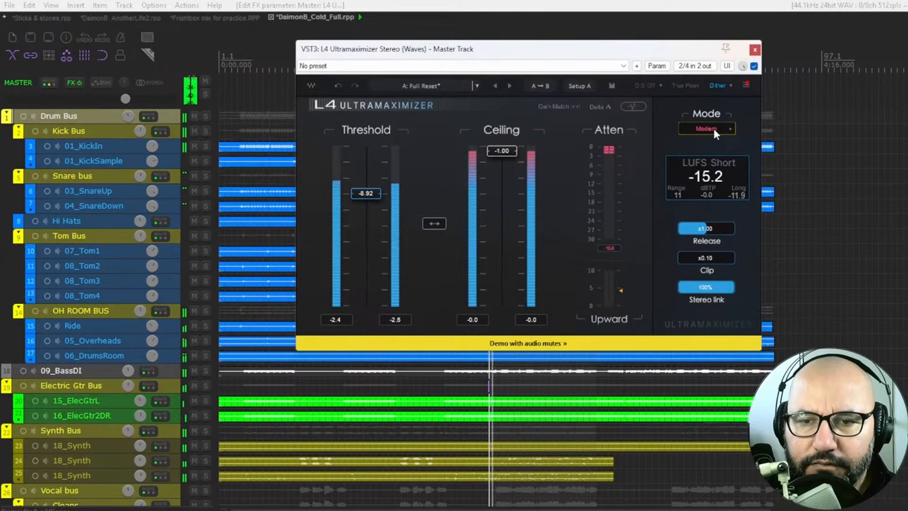
click(714, 130)
click(718, 140)
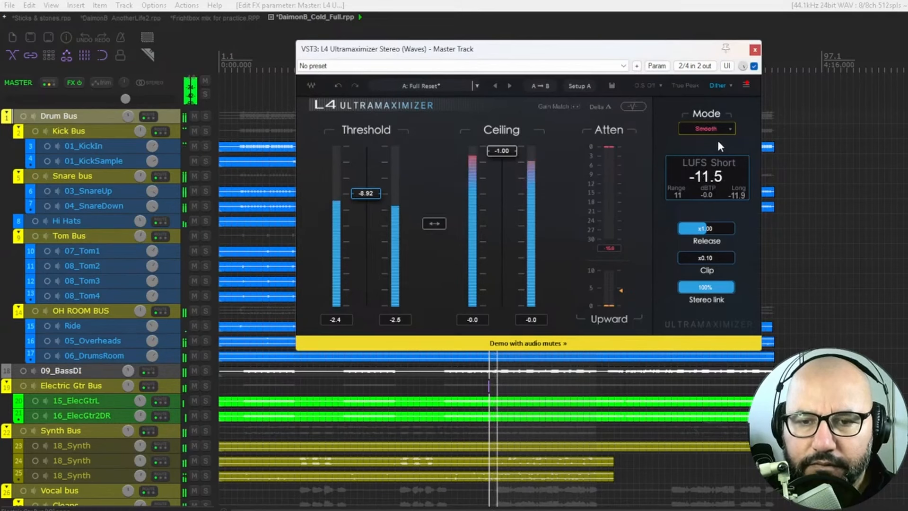
click(712, 130)
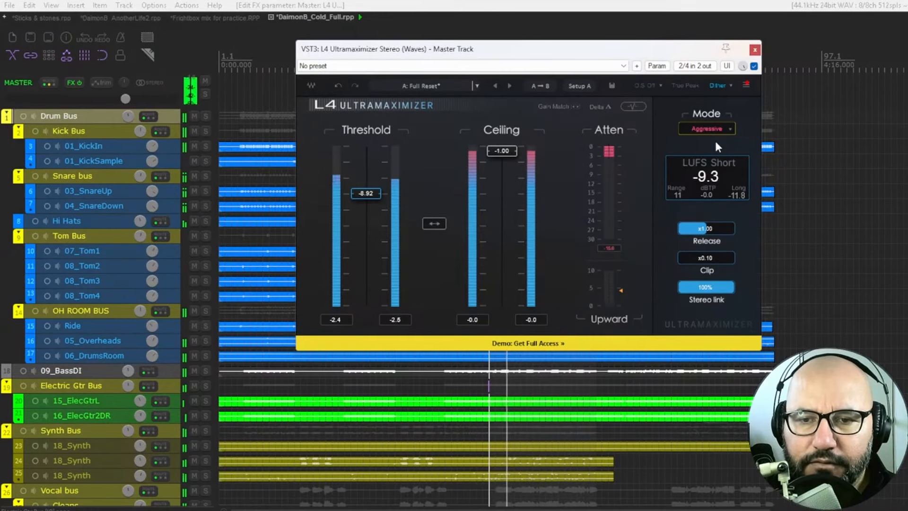
Step: Compare the limiter in Aggressive mode with bypass, and briefly replay the mix from the edit cursor with it active
click(753, 66)
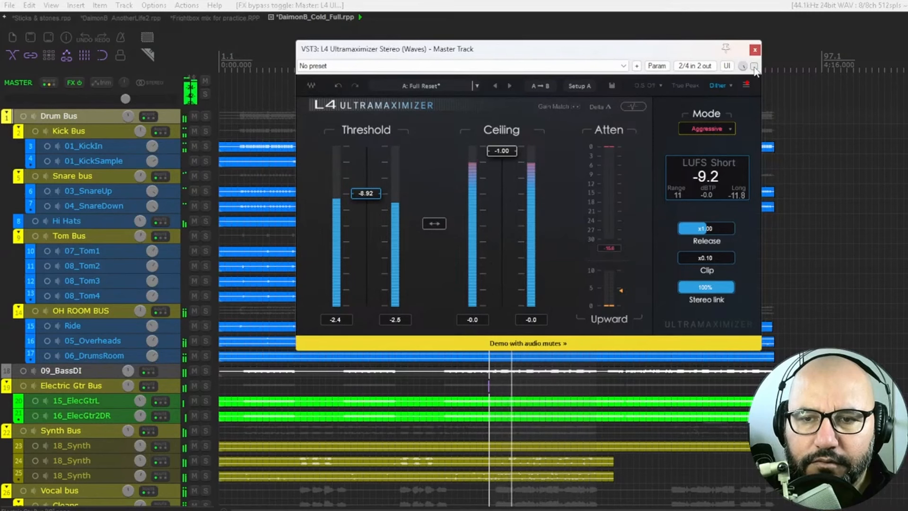
click(754, 66)
key(space)
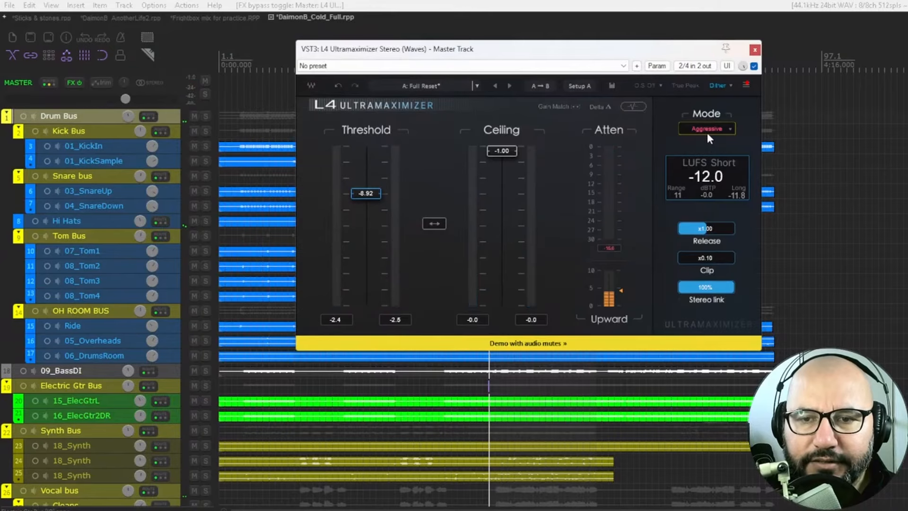
key(space)
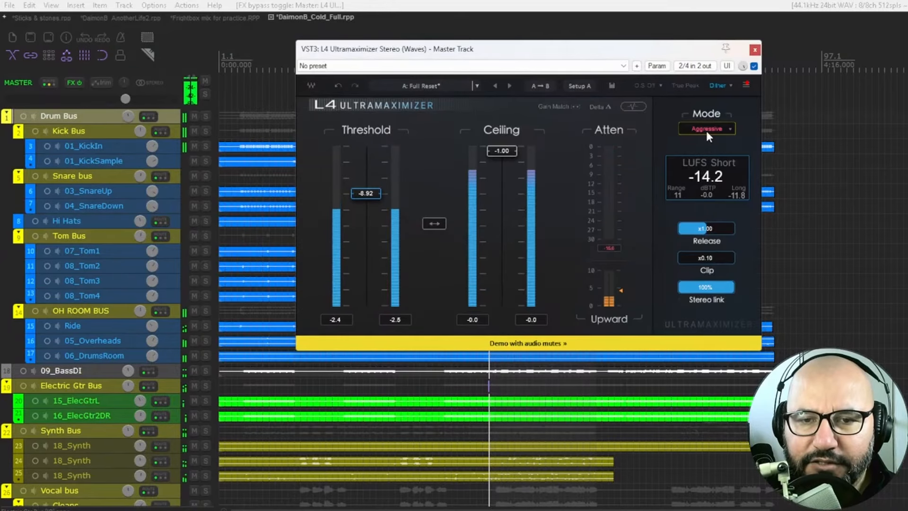
key(space)
Step: Set the limiter mode to Safe, play the mix while switching to L2 and Modern, and stop playback
click(708, 131)
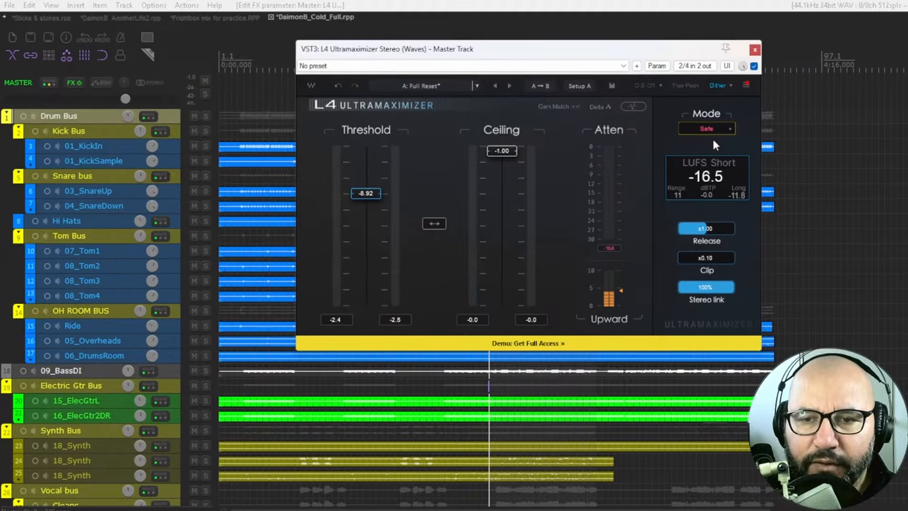
key(space)
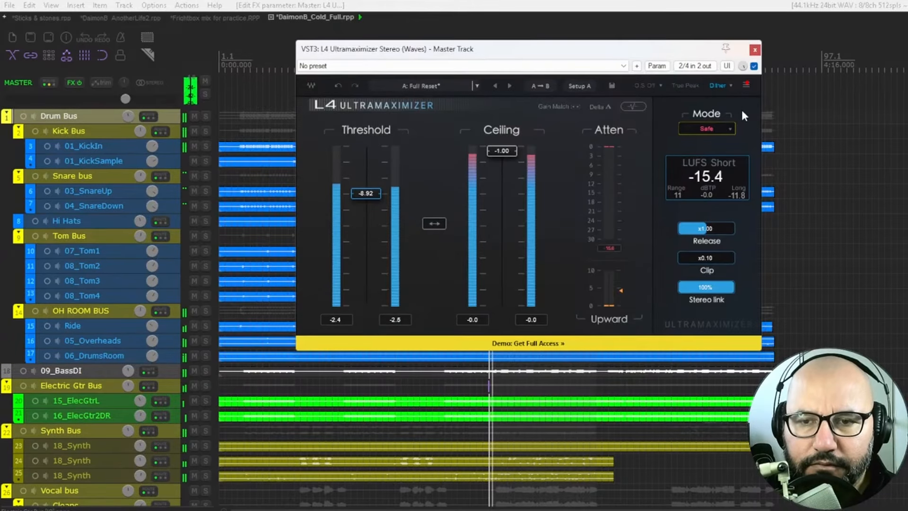
click(718, 133)
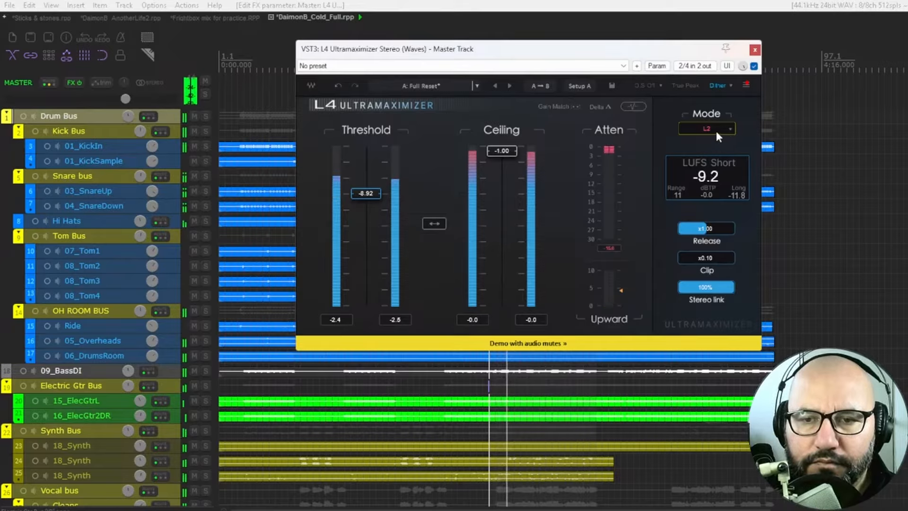
click(716, 130)
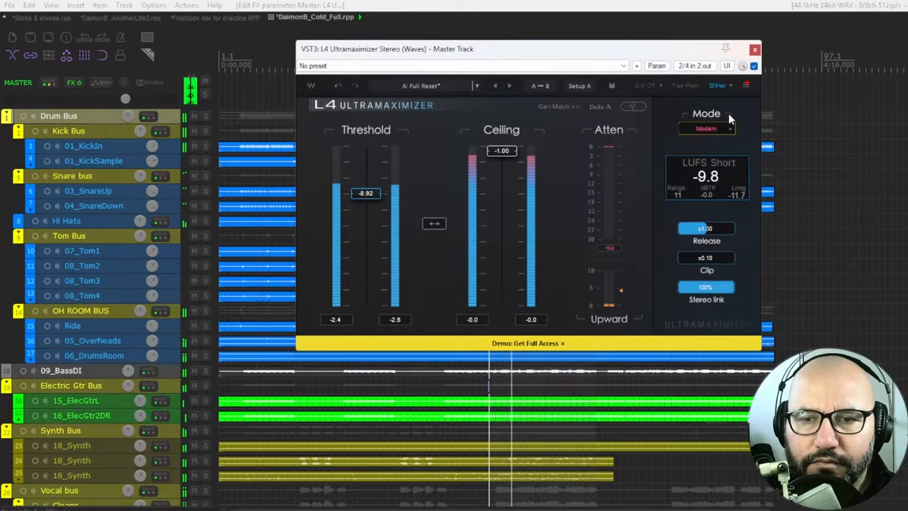
key(space)
Step: Cycle the limiter mode round to L2, replay the mix, switch to Modern for comparison, and stop playback
click(713, 129)
click(713, 129)
click(716, 130)
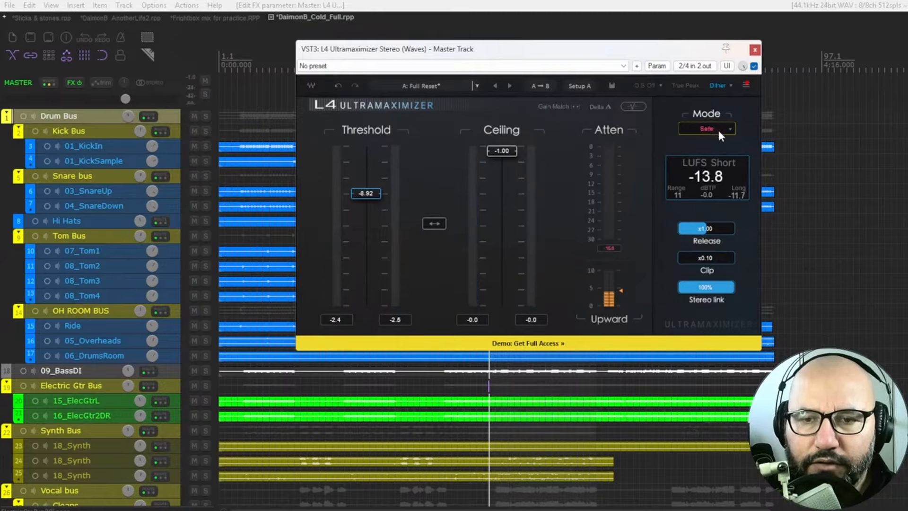
click(715, 126)
key(space)
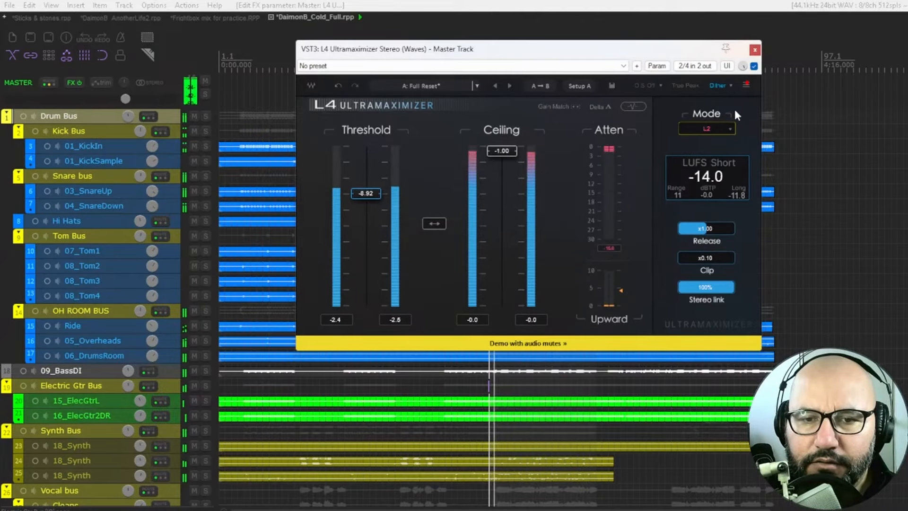
click(714, 129)
key(space)
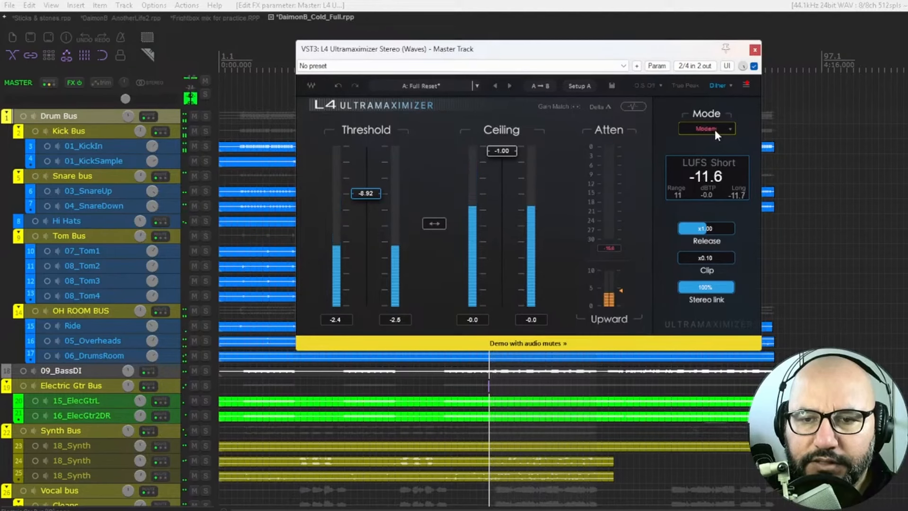
Step: Set the limiter mode to Smooth and replay the mix while switching to Aggressive and on to Safe
click(713, 130)
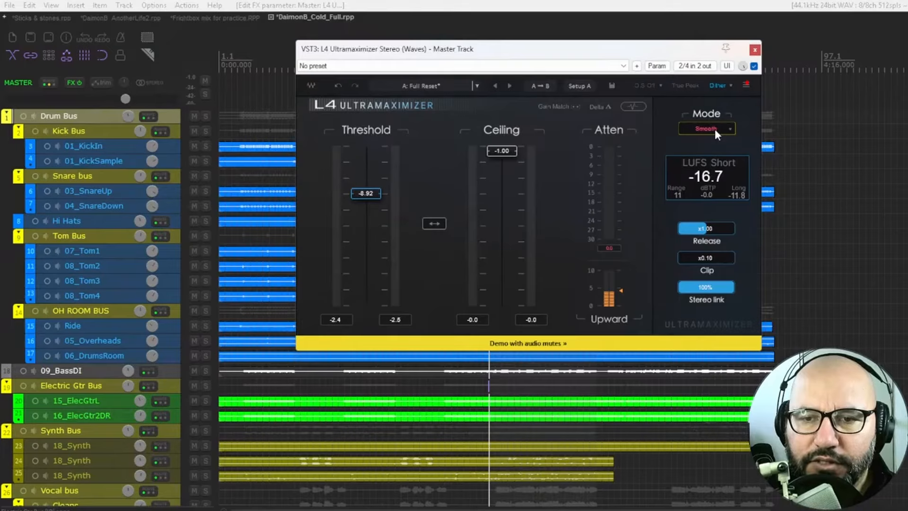
key(space)
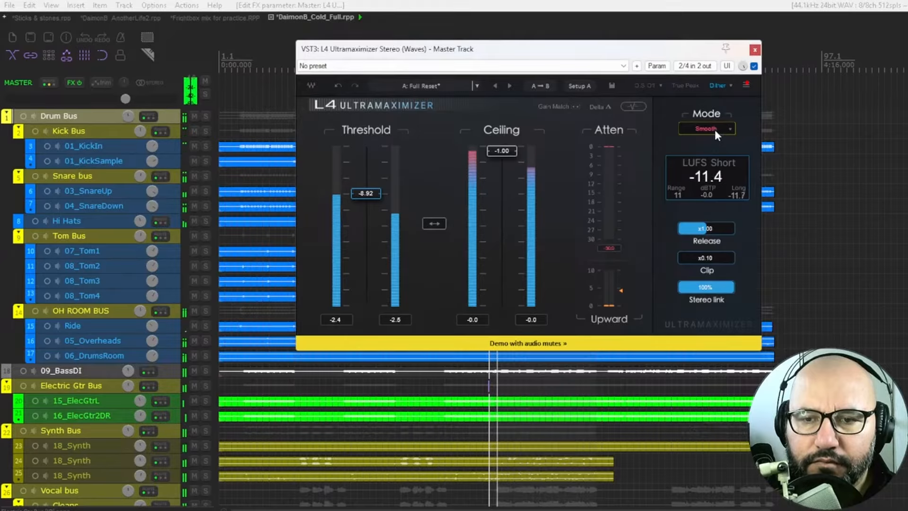
click(714, 129)
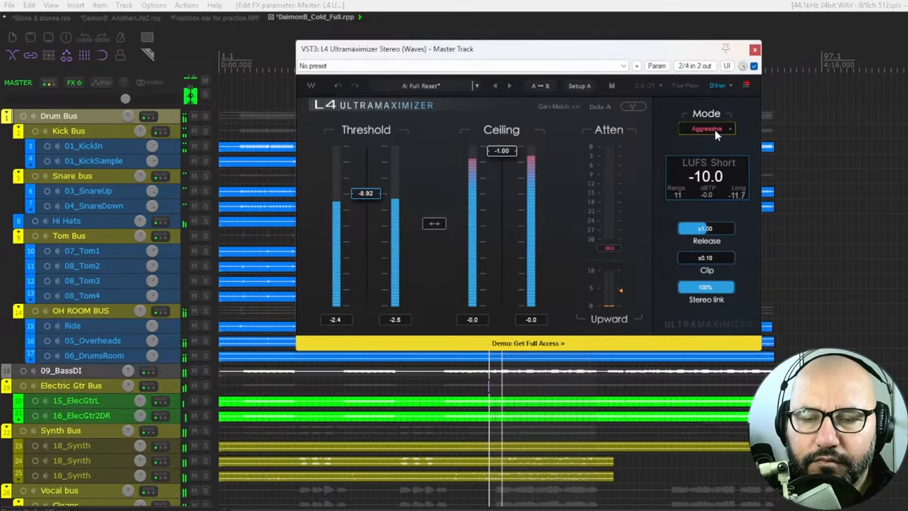
click(714, 130)
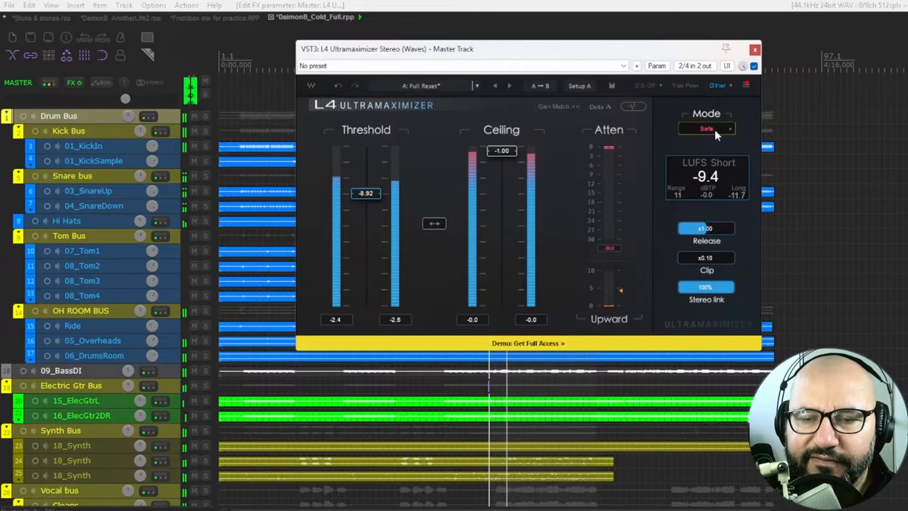